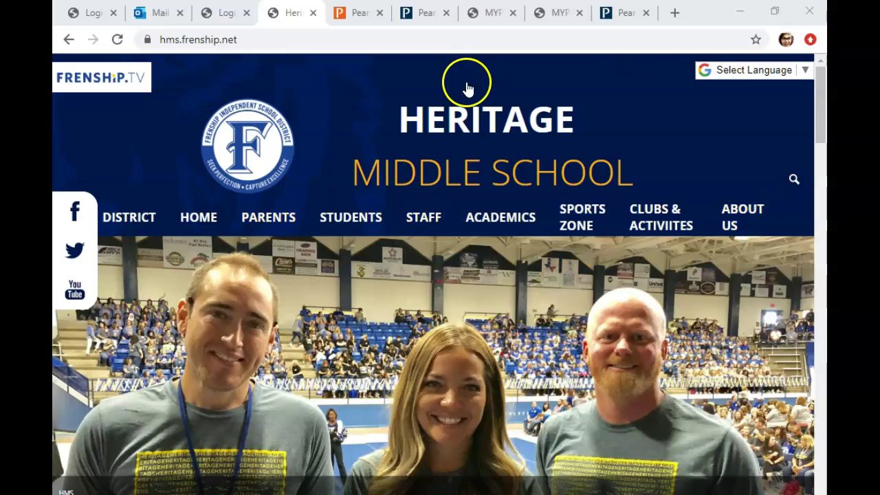
Open the Heritage Middle School Library website from the school's Staff section and look over its resource links
mouse_move(434, 214)
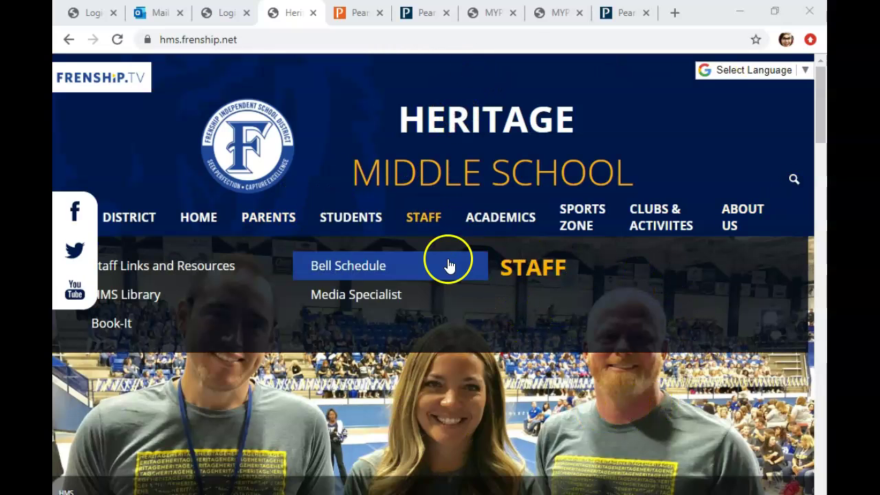
mouse_move(371, 218)
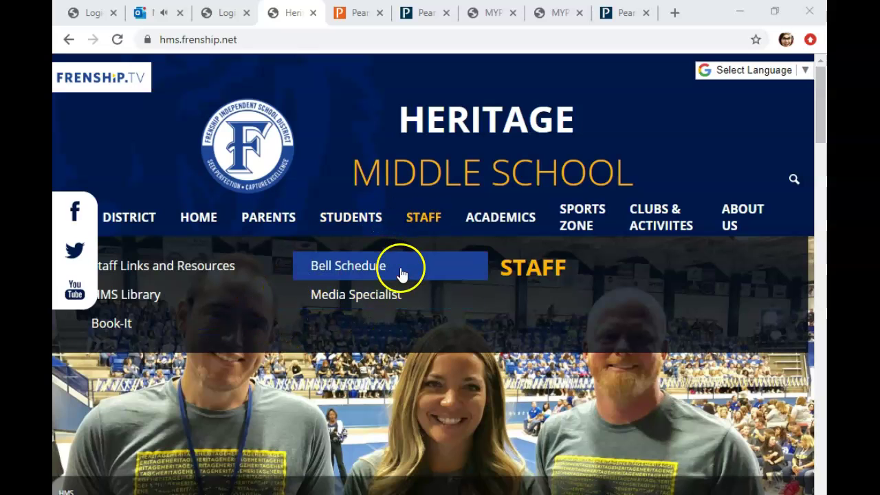
click(177, 300)
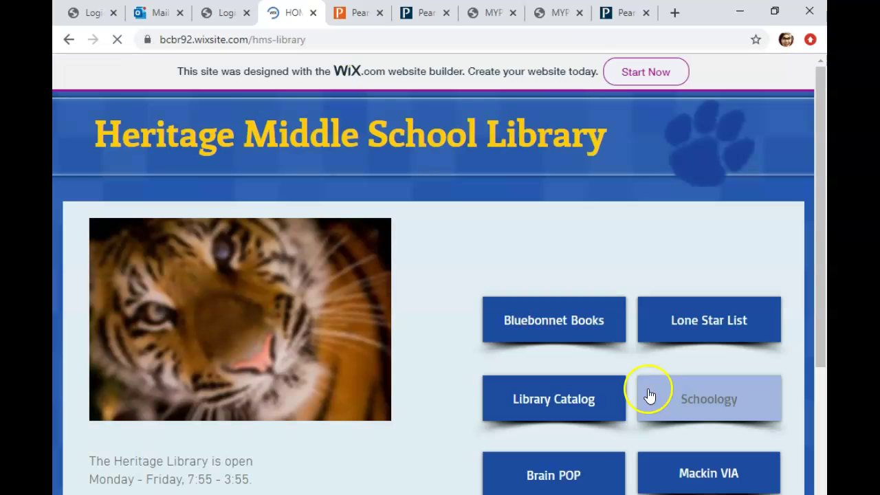
scroll(619, 329, down, 1)
scroll(592, 468, down, 1)
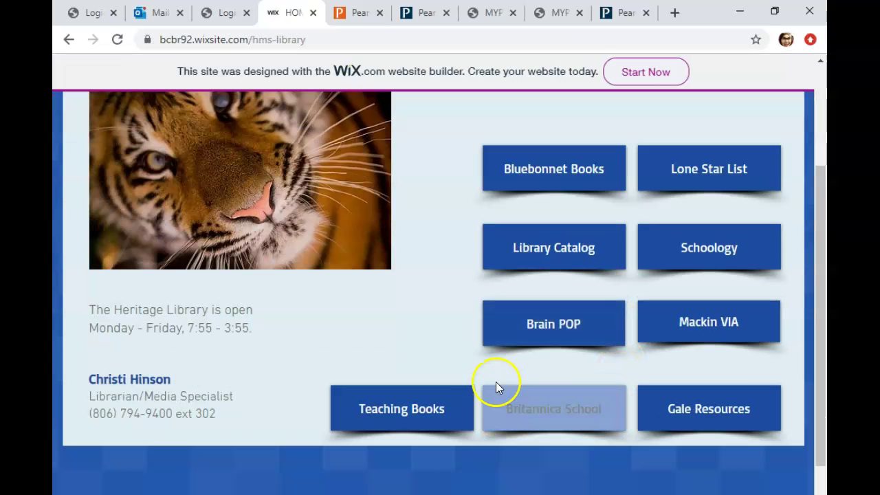
scroll(619, 323, up, 2)
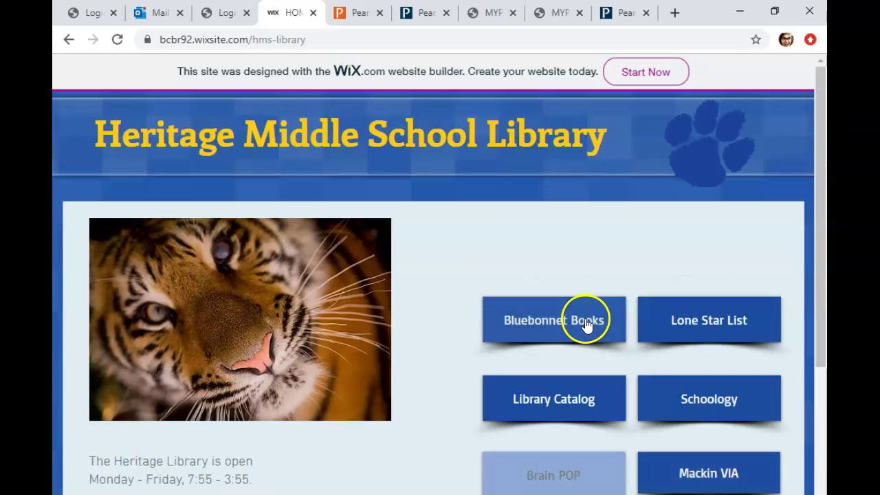
Return to the HMS Library page on the school website and check where the site navigation links to the library
click(68, 40)
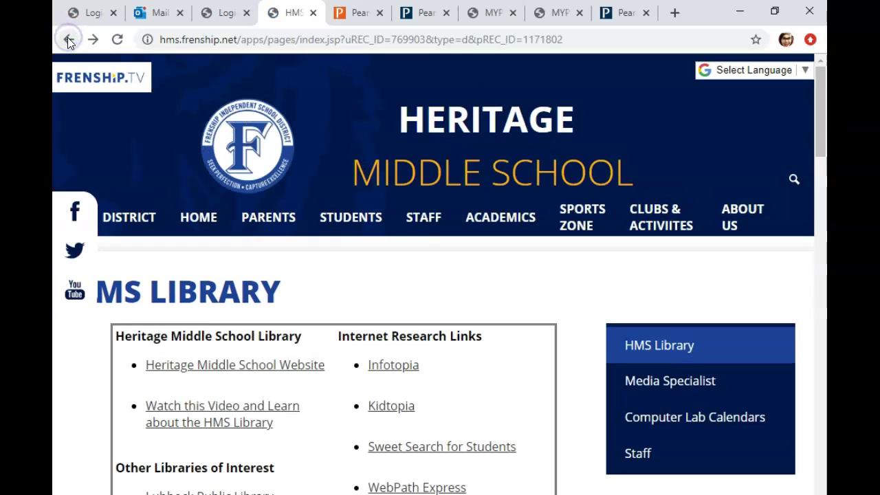
mouse_move(775, 236)
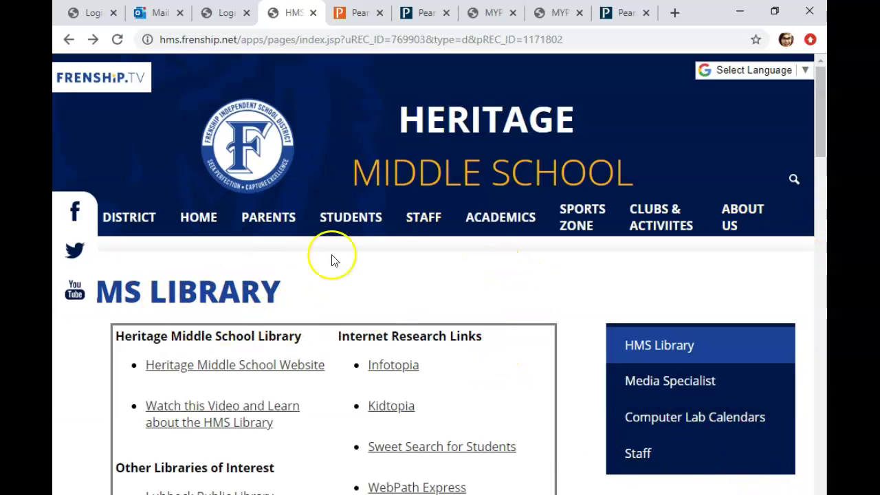
mouse_move(377, 252)
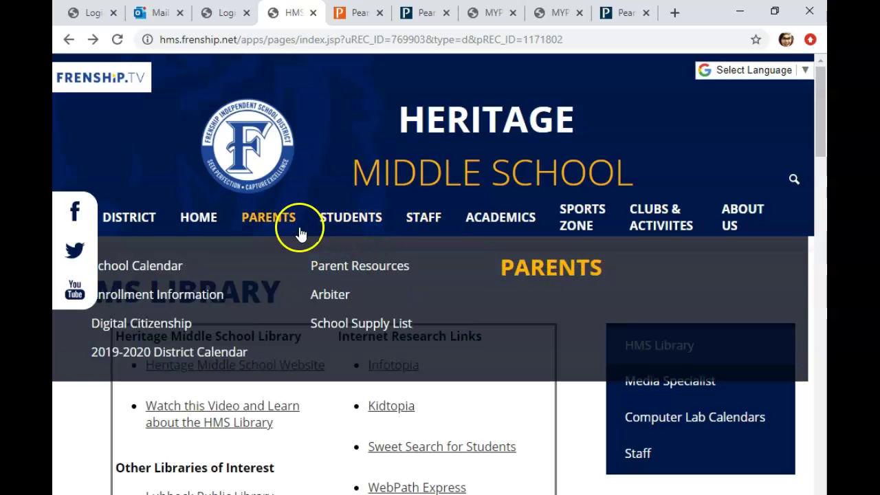
click(173, 303)
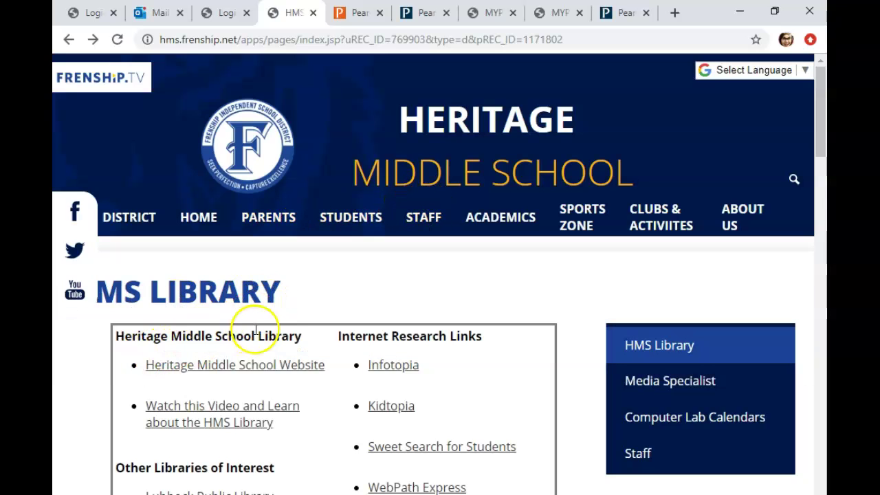
Examine the resource links on the HMS Library page, from digital resources and eBooks to class subjects, citation tools and book searching
scroll(305, 365, down, 3)
scroll(307, 367, down, 3)
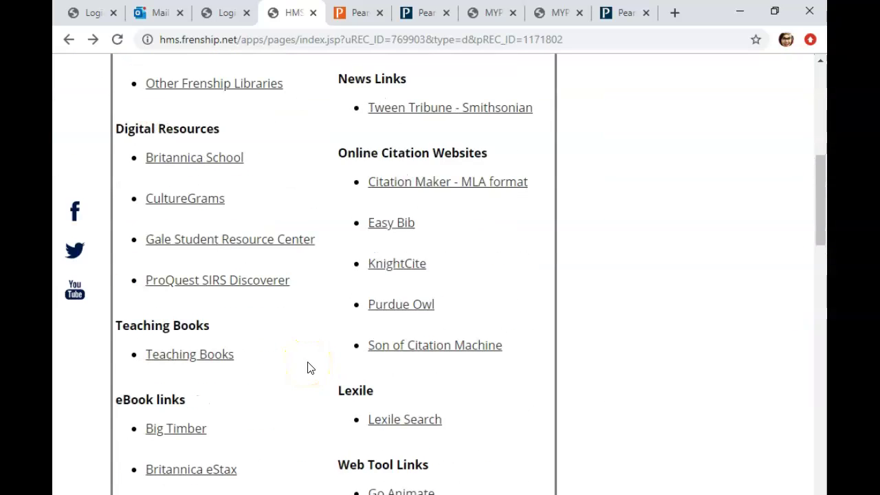
scroll(307, 367, down, 3)
scroll(308, 367, down, 12)
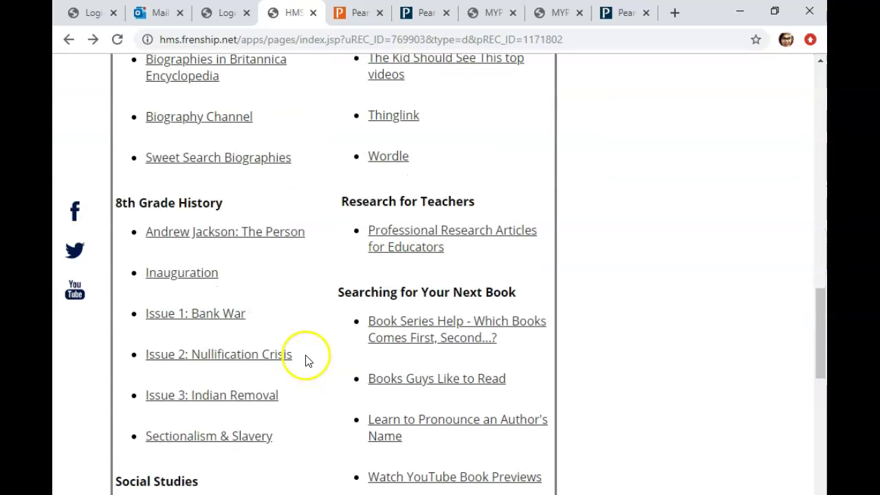
scroll(307, 362, down, 1)
scroll(308, 362, up, 5)
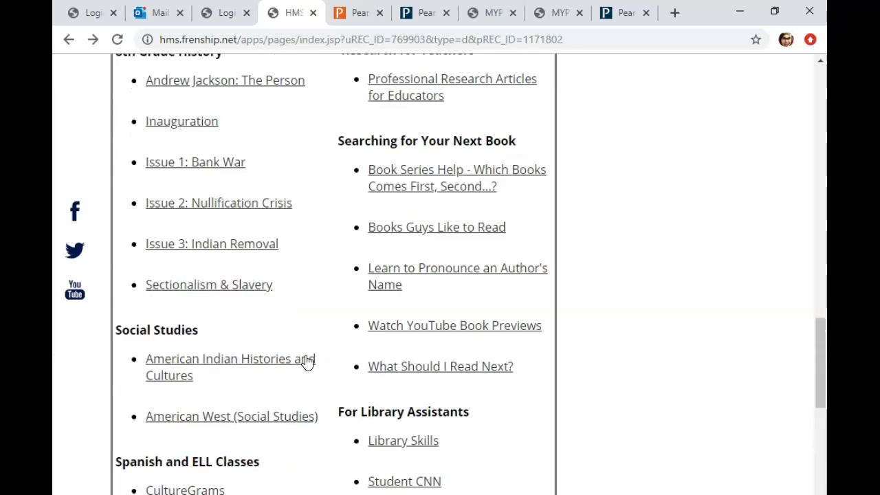
scroll(311, 356, up, 1)
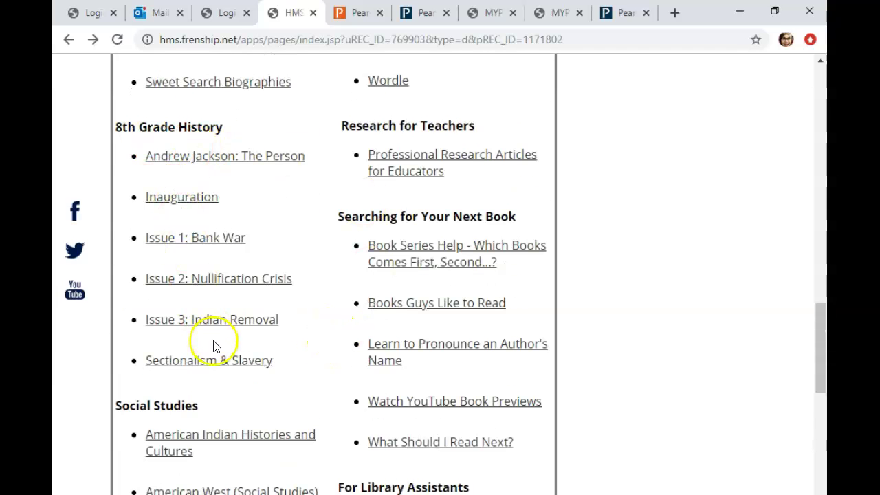
scroll(220, 399, down, 1)
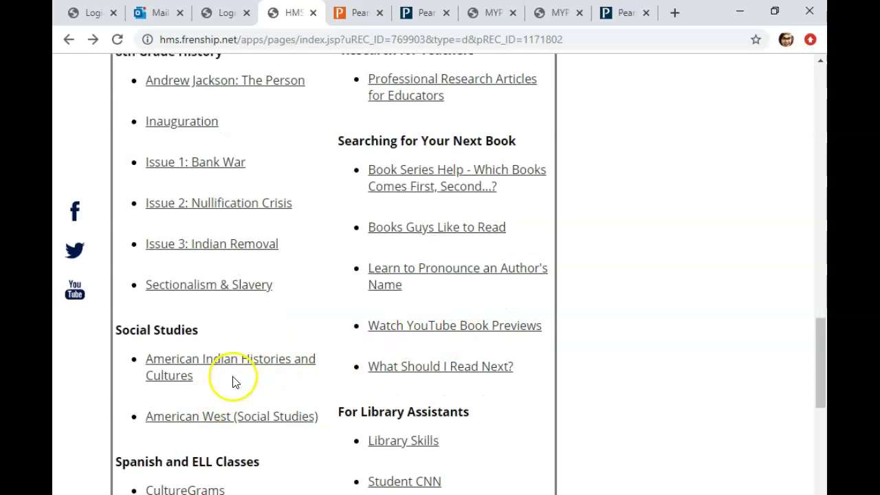
scroll(282, 362, down, 1)
scroll(282, 363, down, 3)
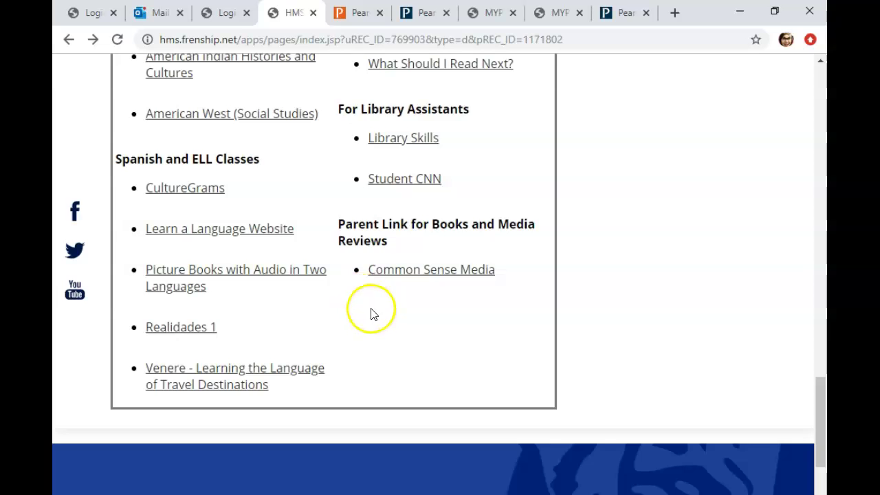
scroll(372, 312, up, 2)
scroll(430, 268, up, 3)
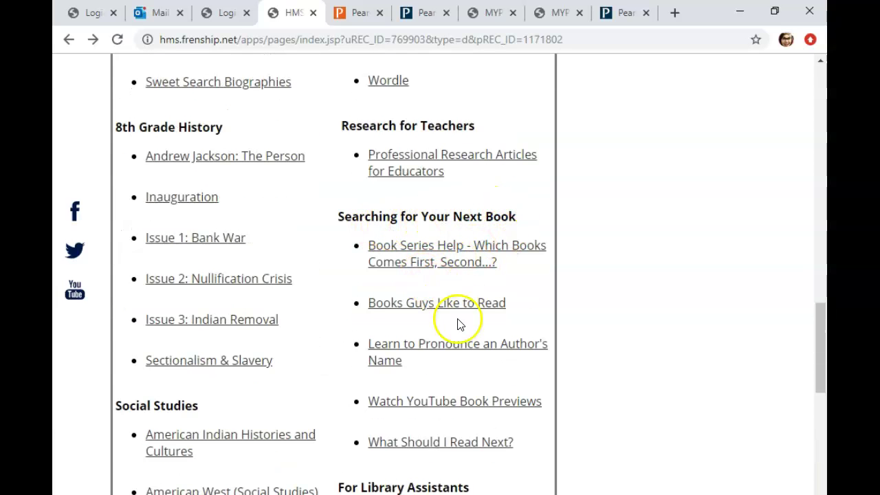
scroll(409, 330, up, 3)
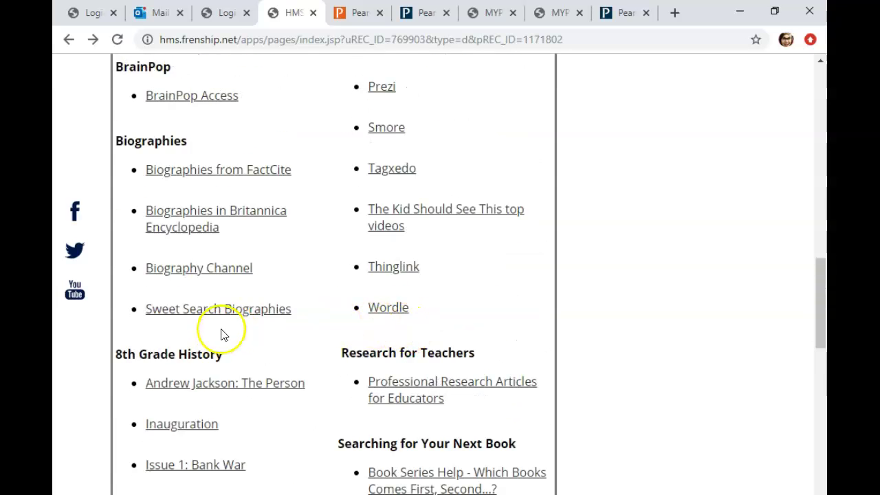
scroll(346, 206, up, 4)
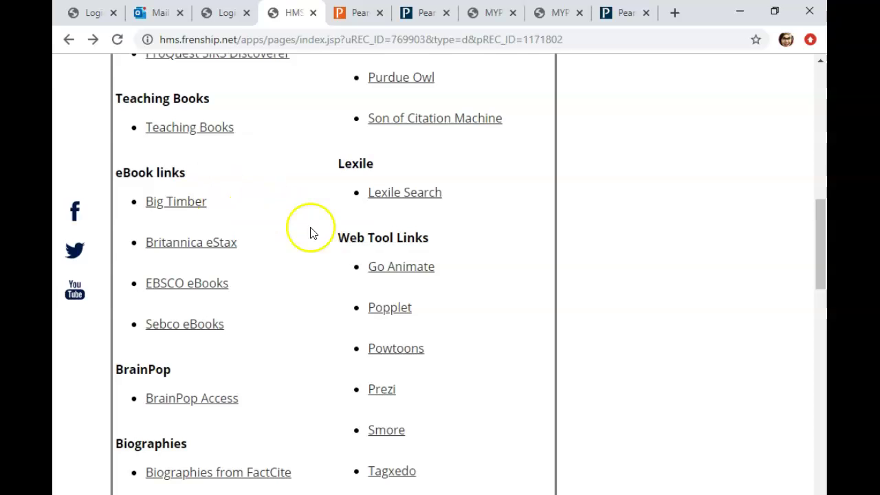
scroll(319, 237, up, 3)
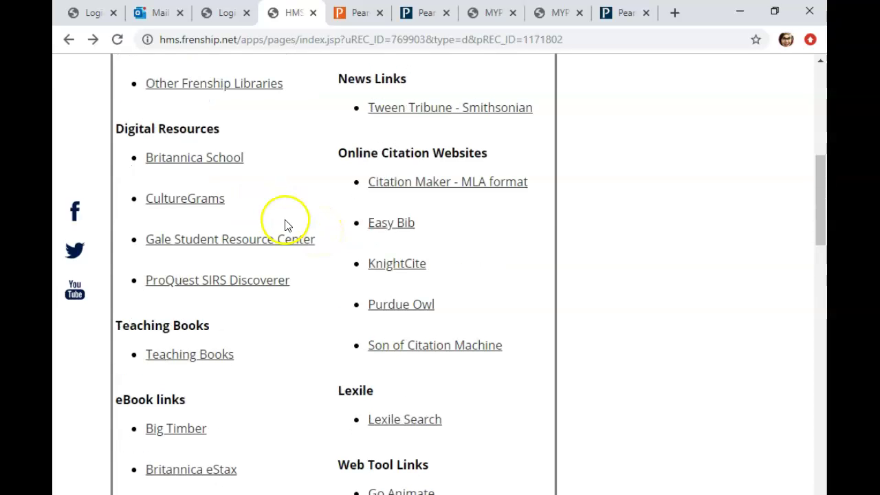
scroll(244, 172, up, 4)
Open the Gale Student Resource Center from the Digital Resources links
scroll(269, 179, down, 2)
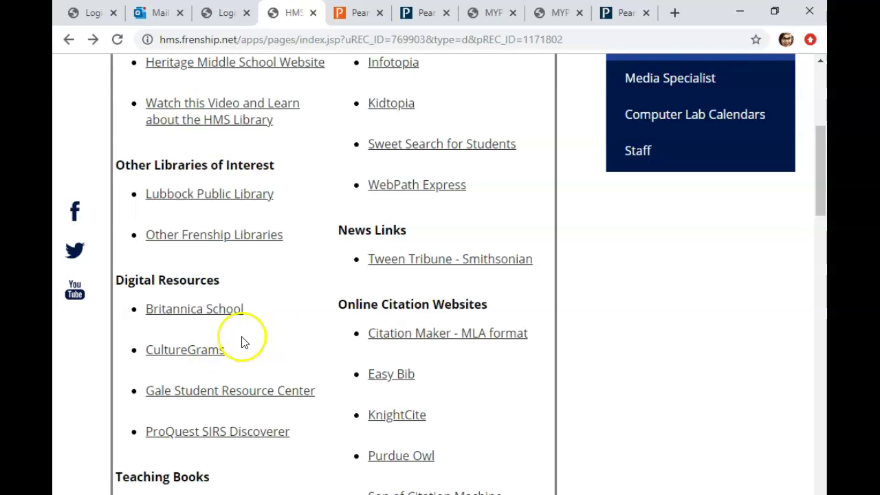
scroll(291, 324, down, 1)
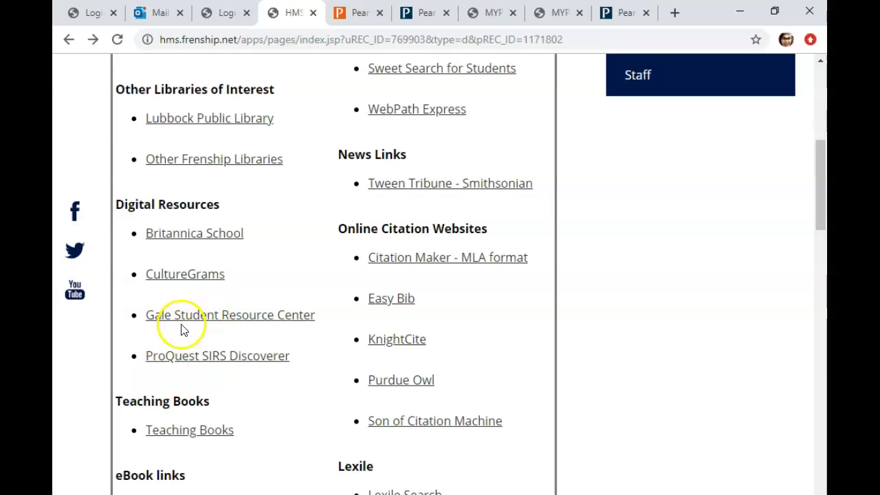
click(268, 320)
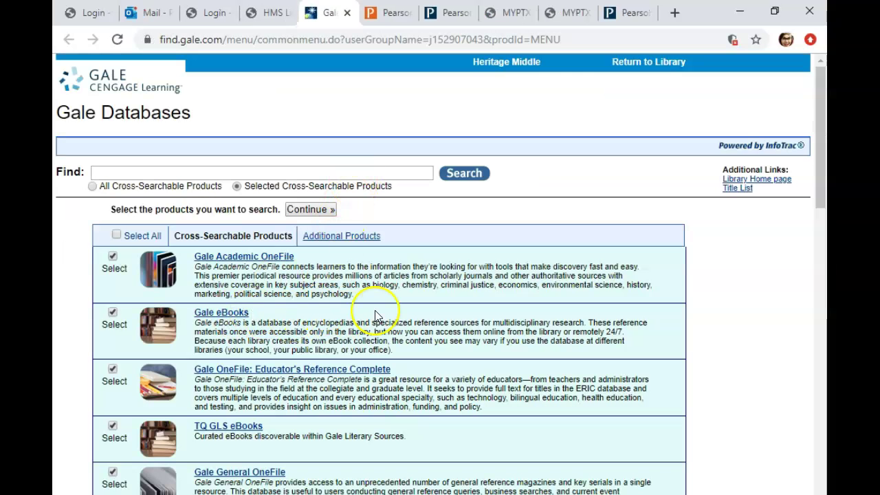
Skim the whole Gale Databases list, covering both the cross-searchable and the additional products
scroll(374, 314, down, 4)
scroll(375, 315, down, 9)
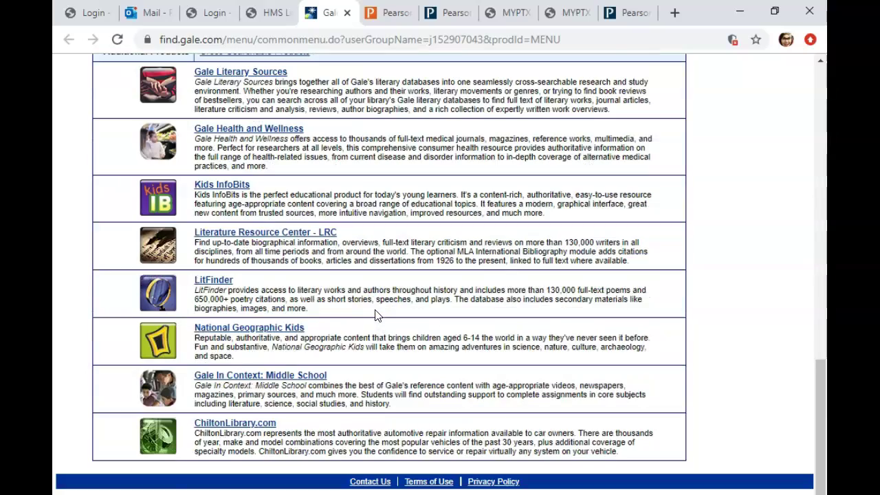
scroll(375, 314, up, 12)
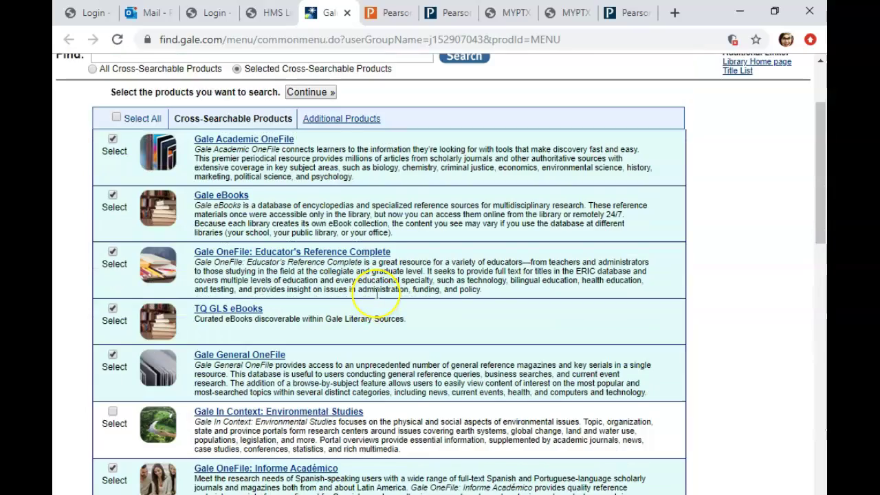
scroll(376, 293, up, 2)
scroll(373, 315, down, 2)
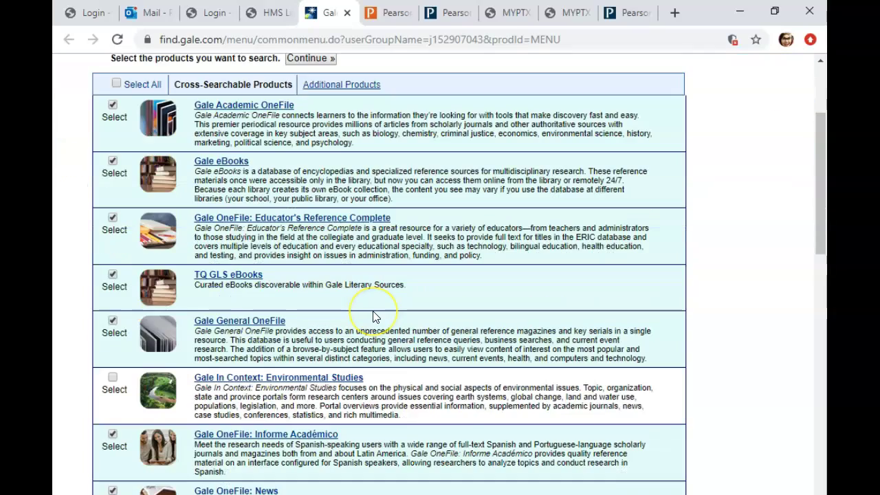
scroll(374, 317, down, 2)
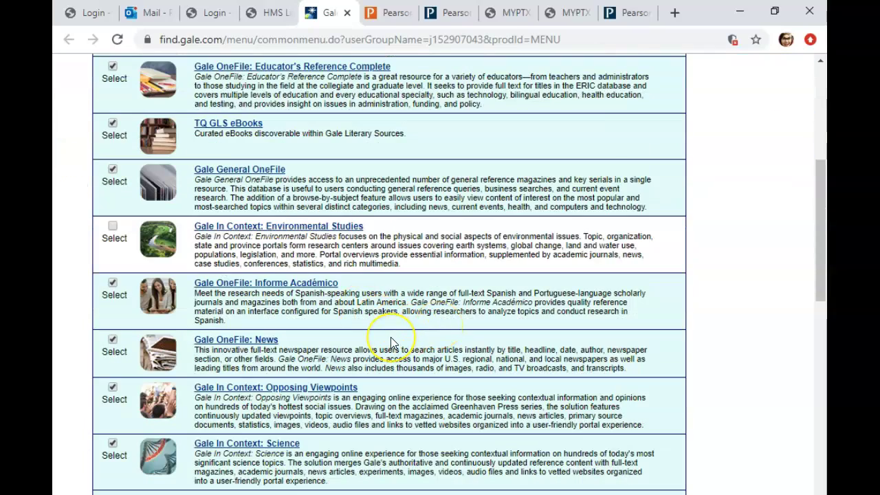
scroll(391, 341, down, 3)
scroll(391, 337, down, 1)
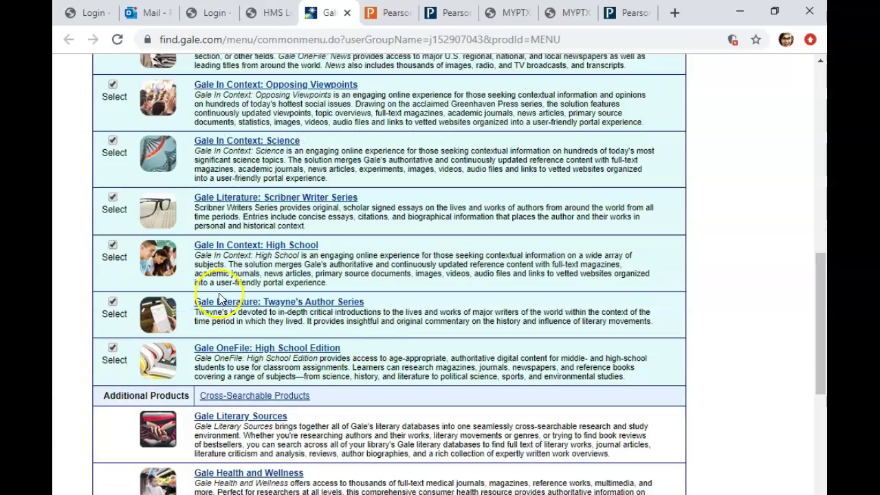
scroll(221, 297, up, 8)
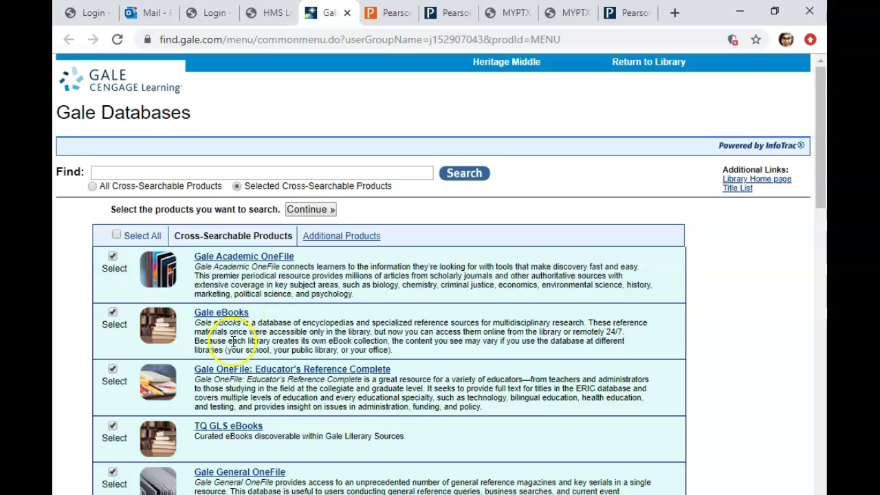
Examine the individual Gale database entries, including Environmental Studies, Opposing Viewpoints, Scribner Writer Series and the additional products
scroll(248, 407, down, 2)
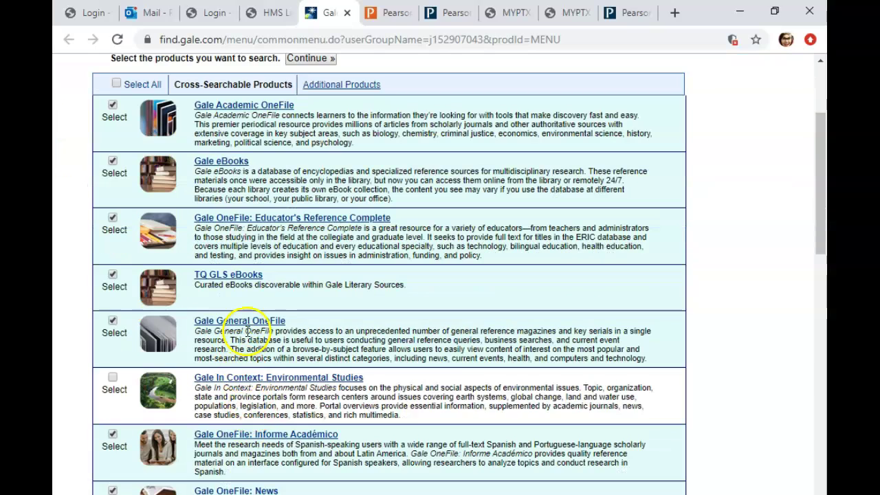
scroll(289, 324, down, 1)
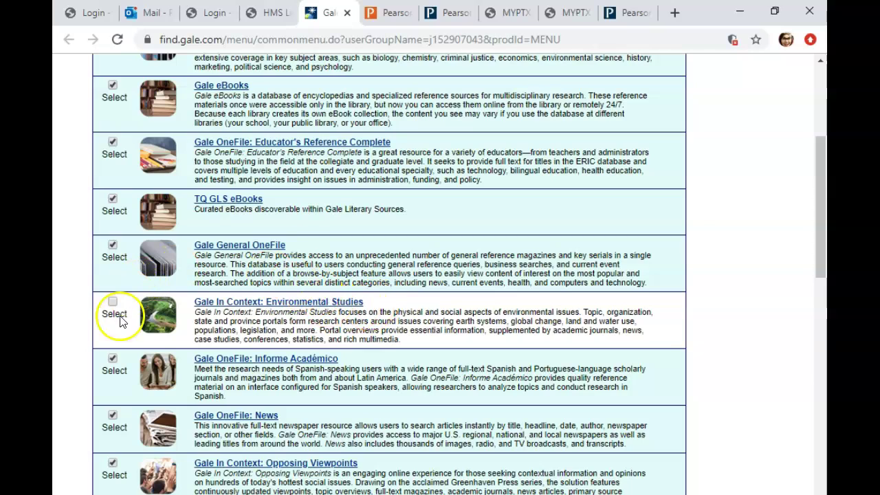
scroll(315, 354, down, 2)
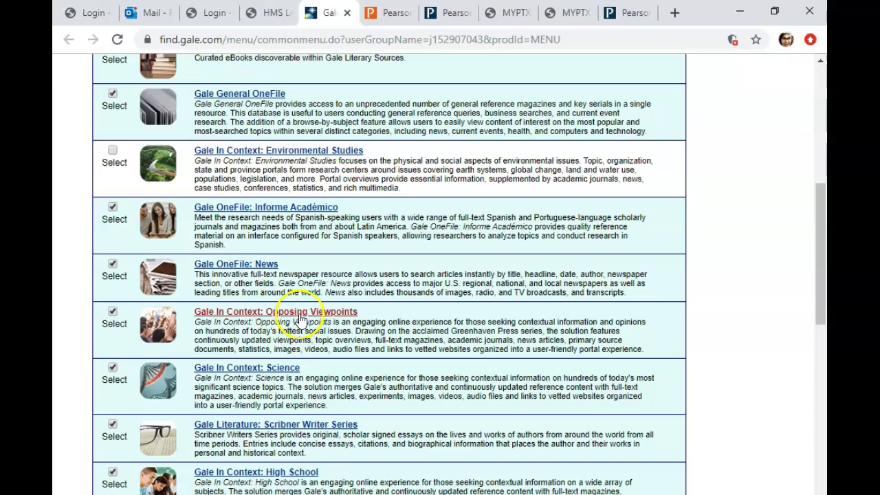
scroll(314, 305, down, 1)
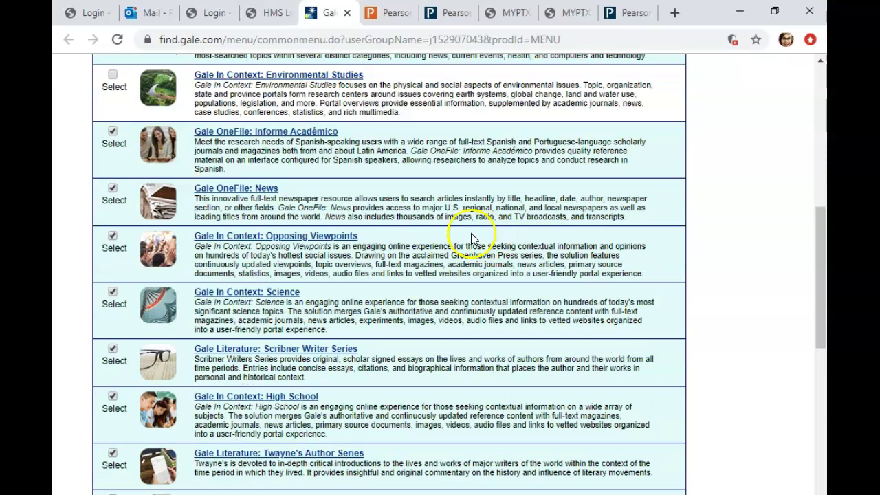
click(313, 237)
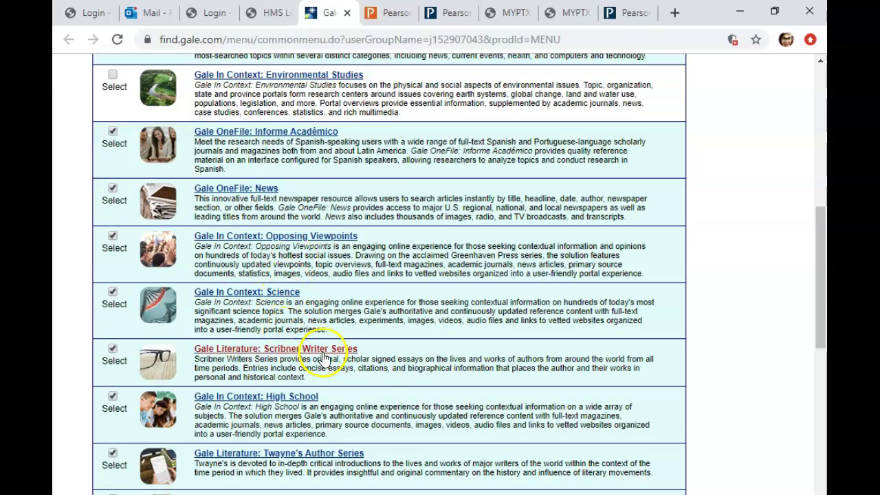
scroll(334, 387, down, 1)
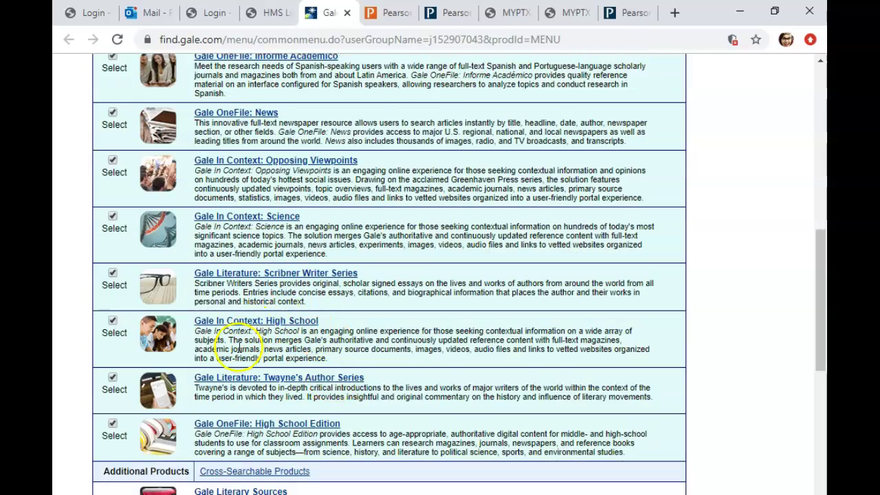
scroll(292, 337, down, 1)
scroll(304, 312, down, 2)
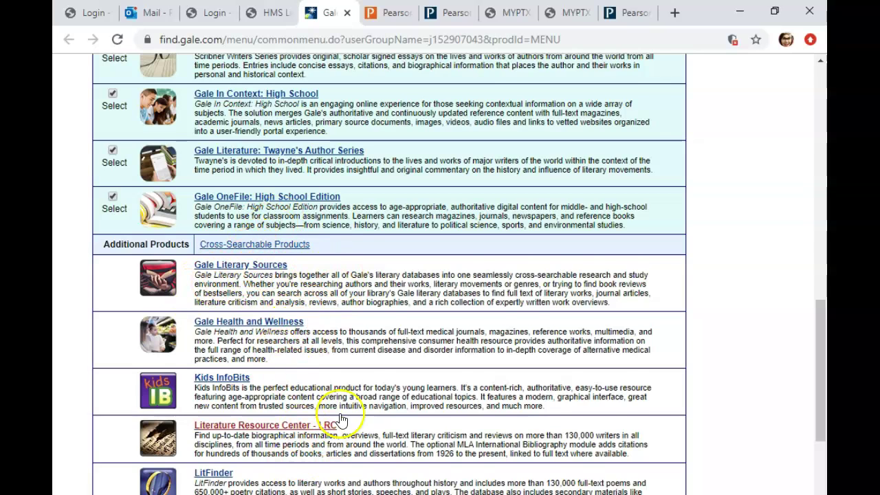
Search the selected cross-searchable Gale products for Football
scroll(337, 422, down, 3)
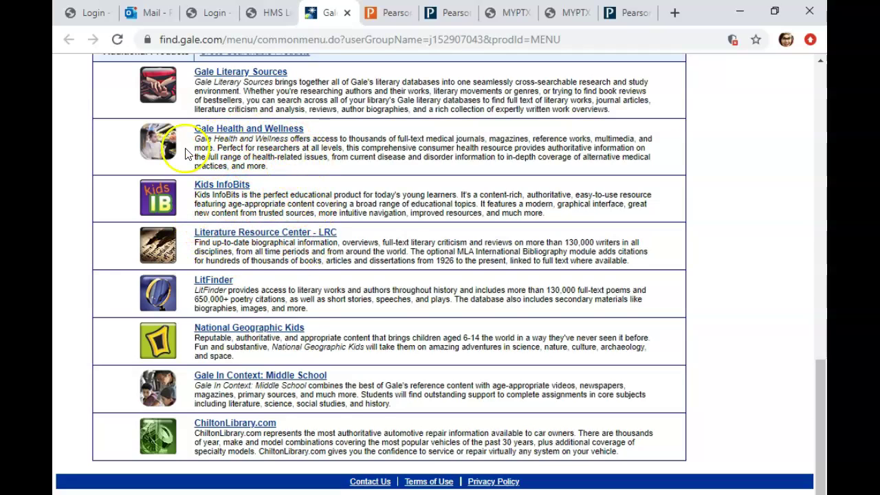
scroll(415, 366, up, 1)
scroll(412, 361, down, 1)
scroll(413, 385, up, 15)
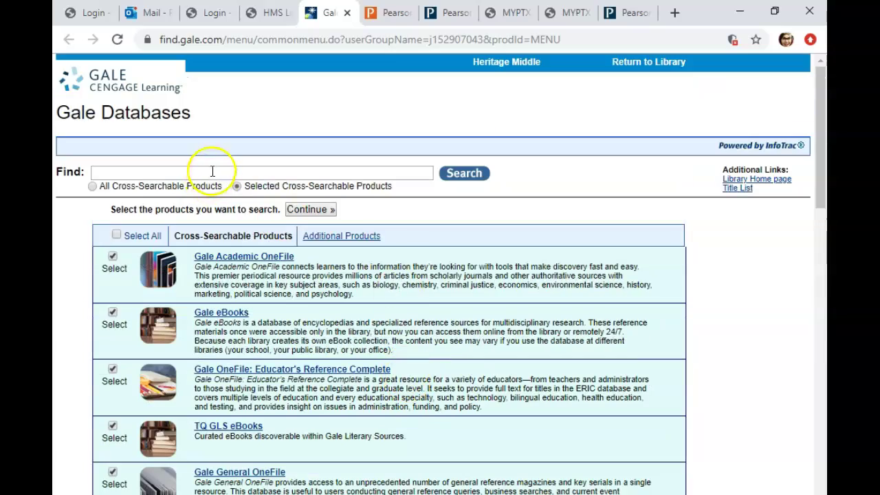
click(213, 172)
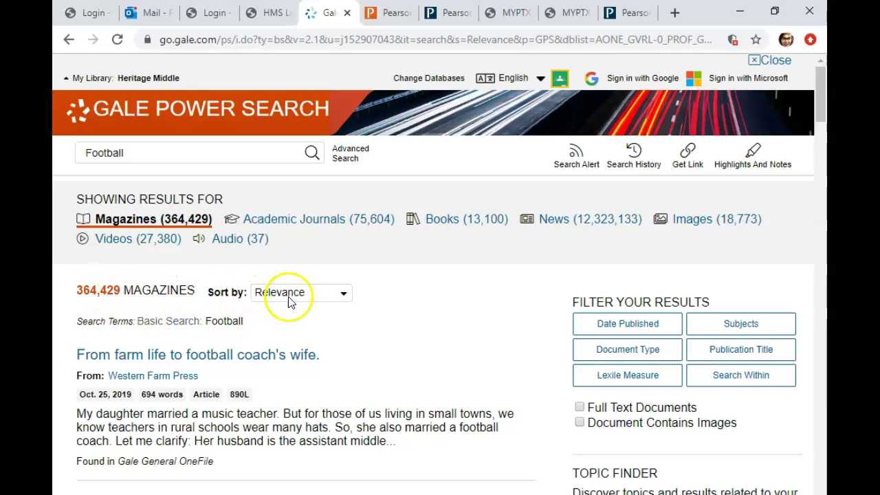
View the sort options for the Football magazine results and limit the results to the Article document type
click(306, 294)
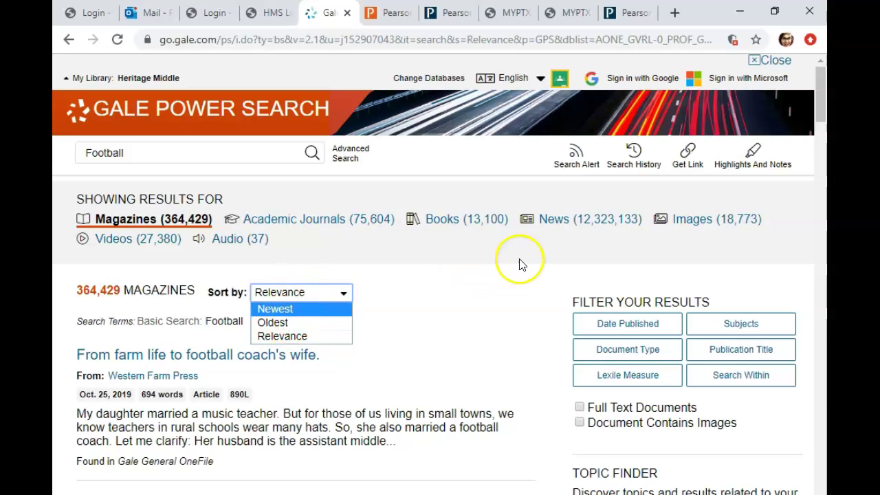
click(509, 299)
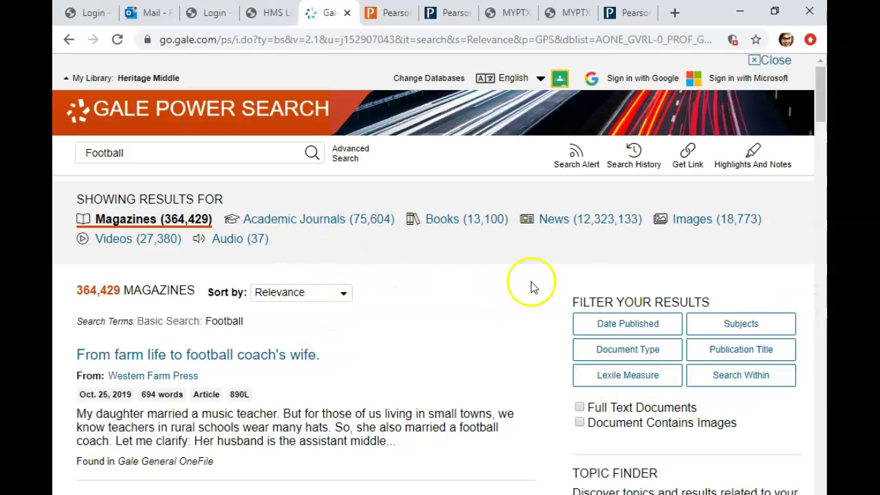
click(657, 350)
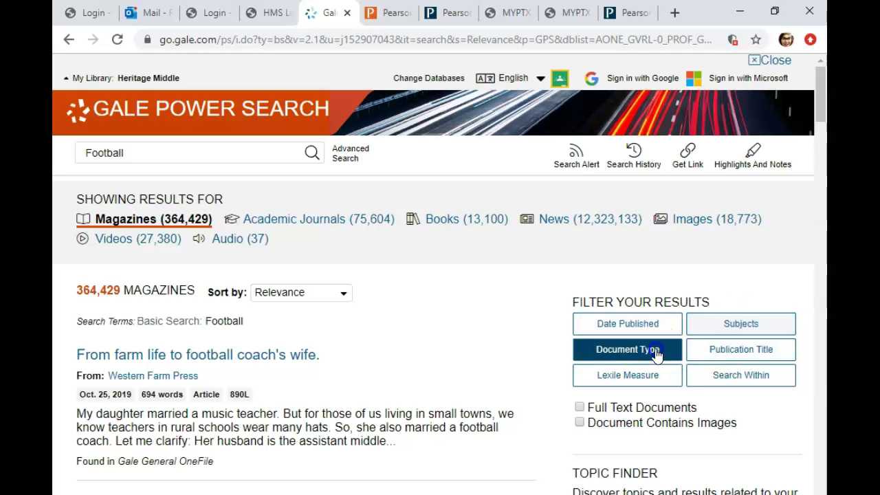
scroll(461, 277, down, 3)
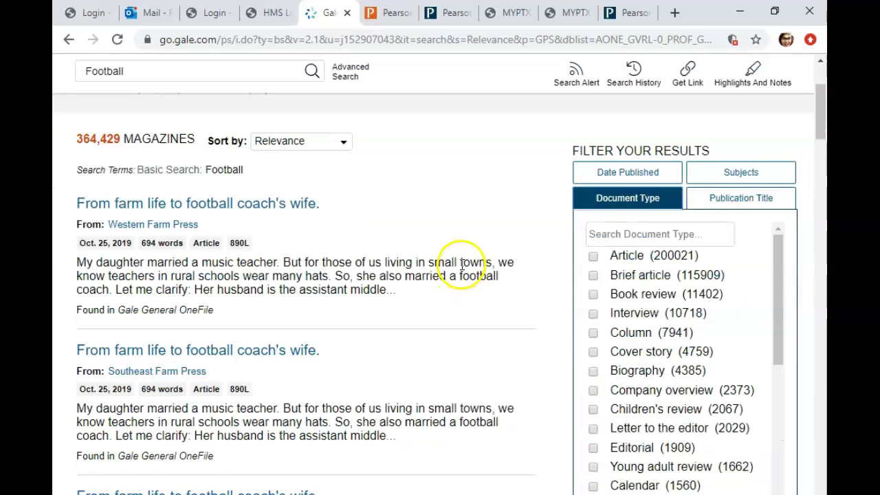
scroll(461, 267, down, 1)
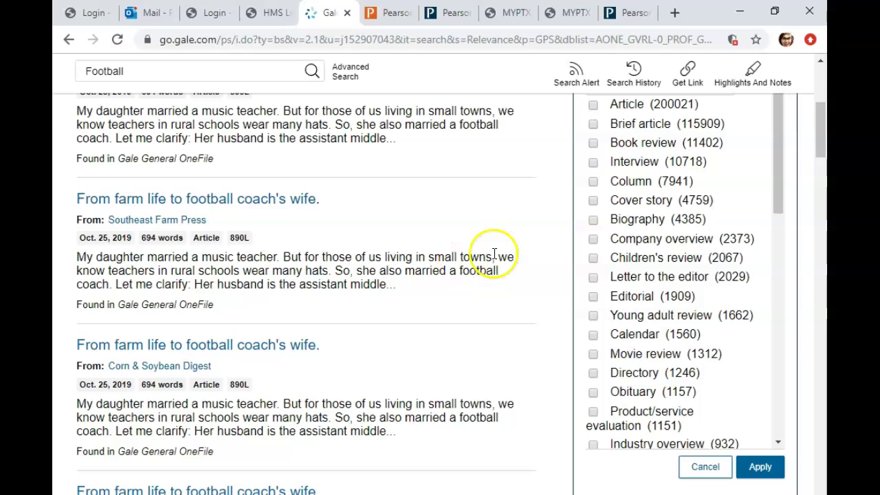
scroll(491, 249, up, 1)
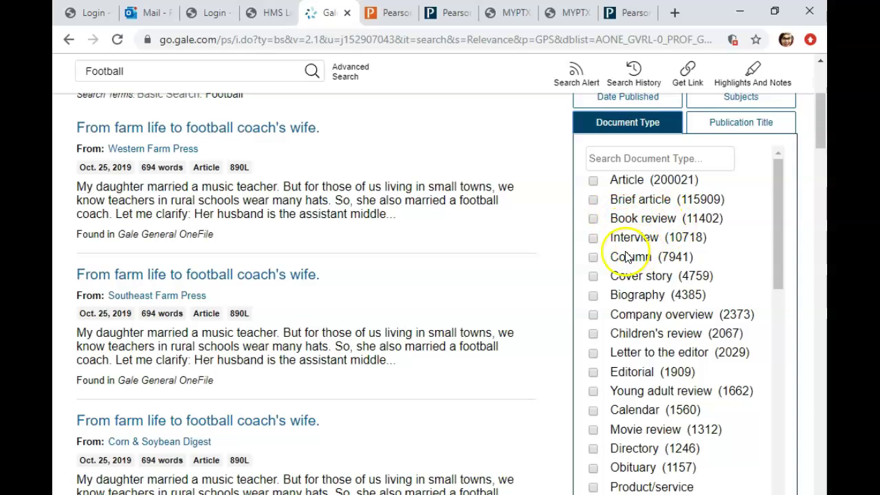
click(594, 181)
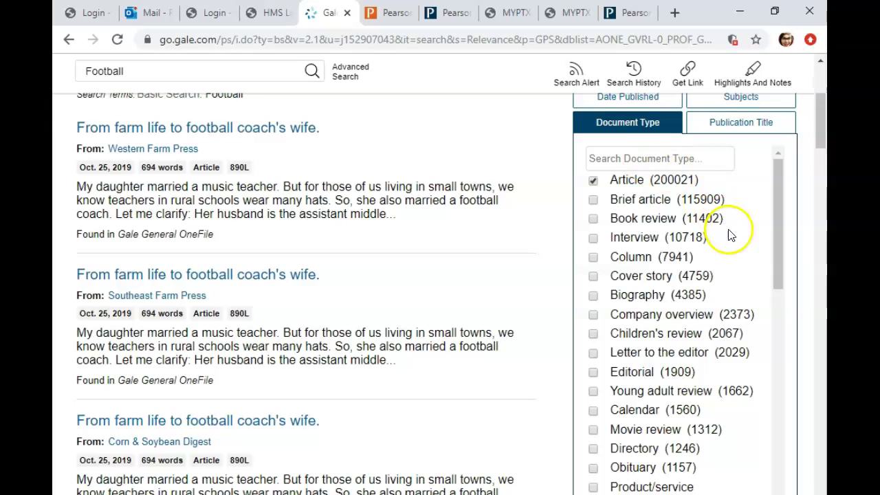
scroll(653, 194, down, 6)
scroll(736, 271, down, 10)
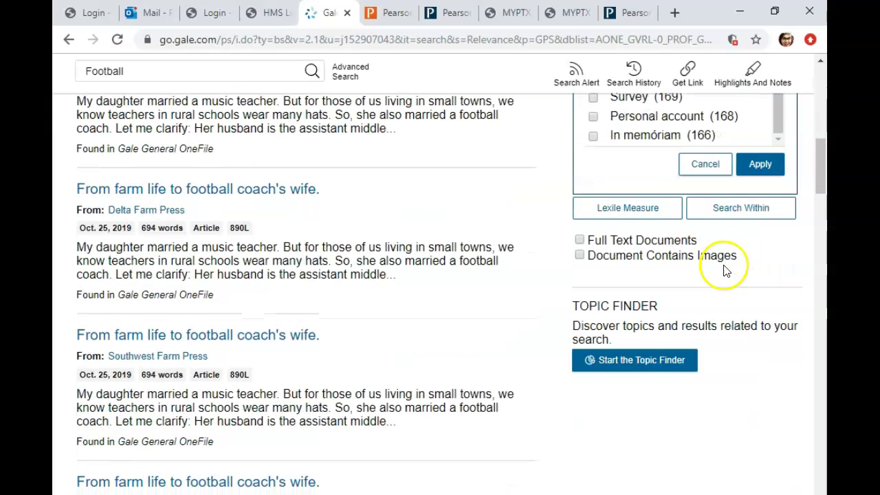
click(763, 165)
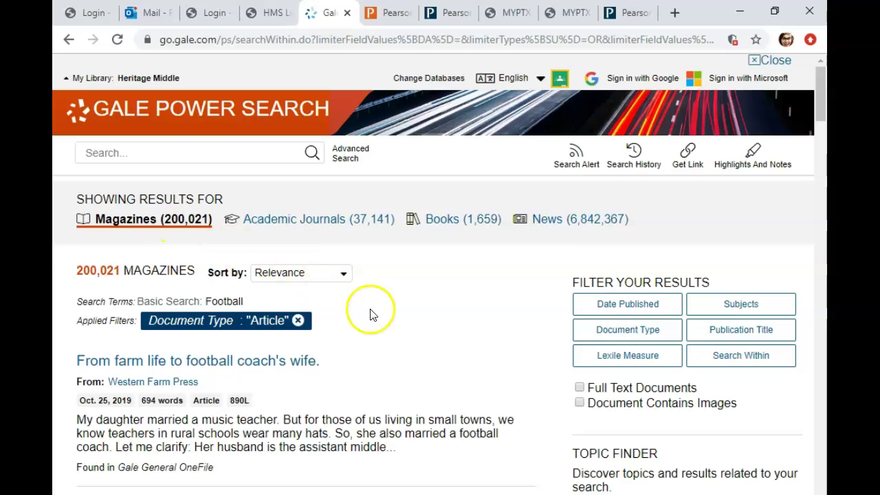
Start the Topic Finder for the filtered Football results and display the related topics as a wheel
scroll(369, 310, down, 3)
scroll(403, 324, up, 2)
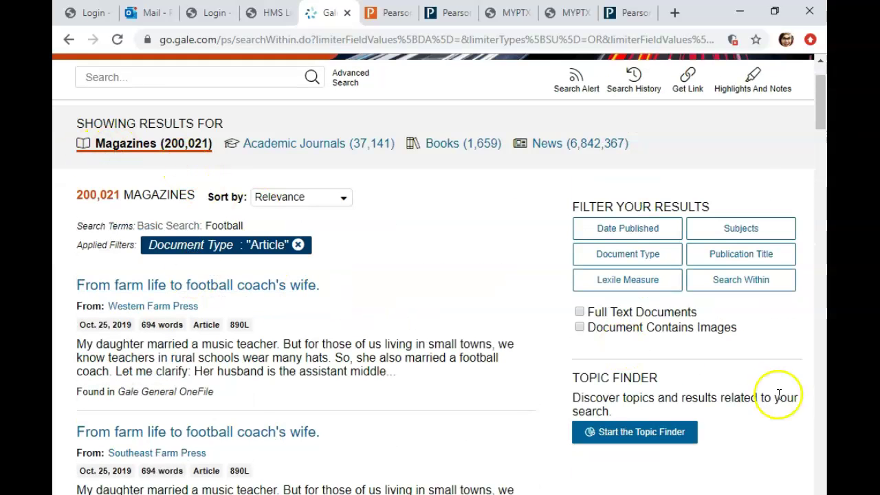
scroll(345, 184, down, 1)
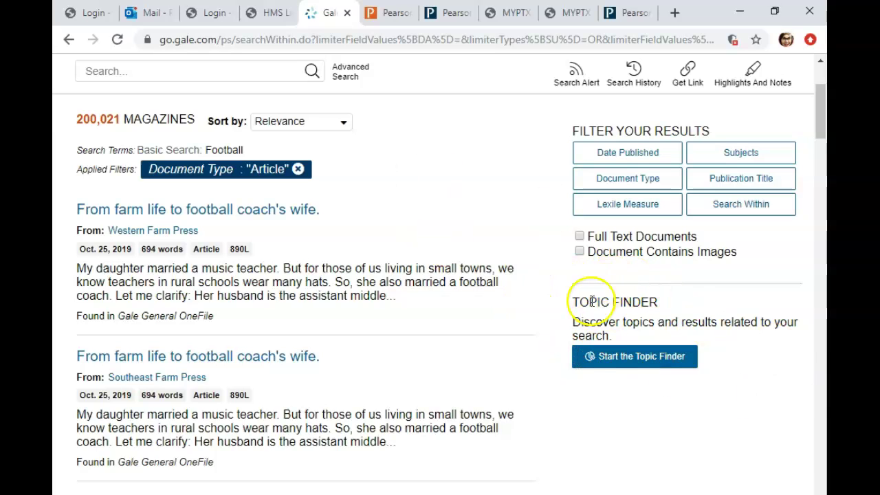
click(639, 363)
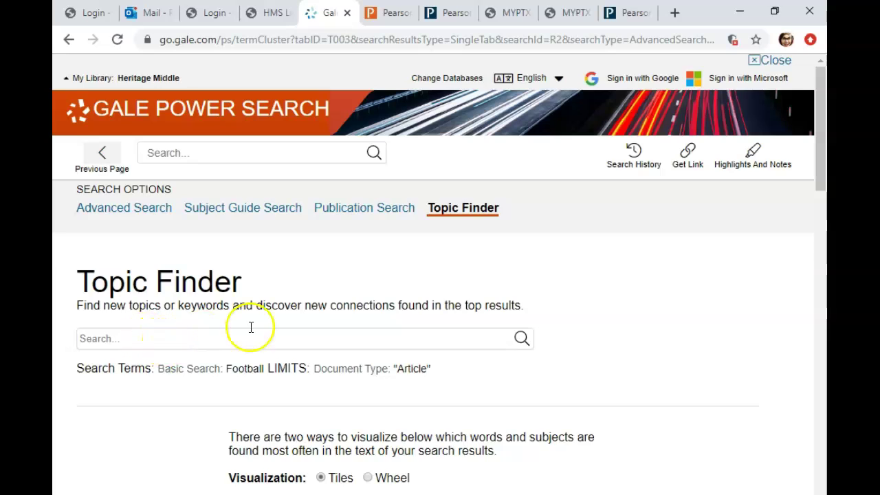
scroll(289, 323, down, 2)
scroll(183, 320, down, 1)
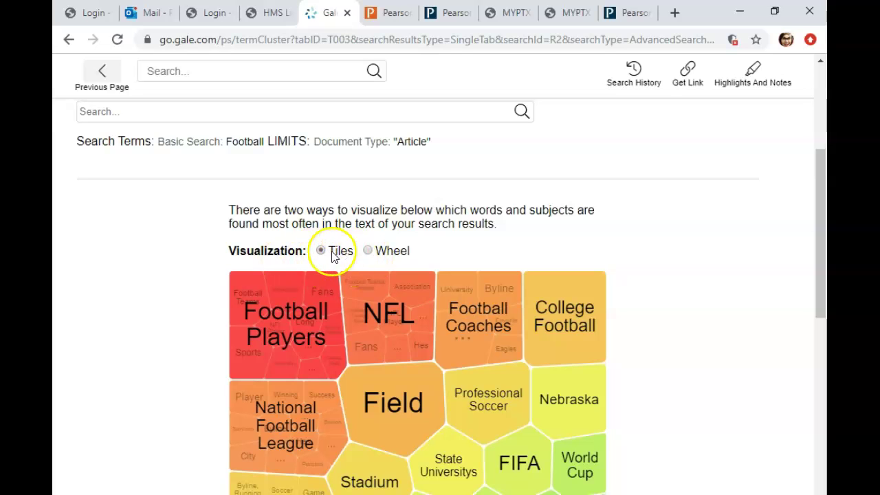
click(373, 251)
scroll(755, 289, down, 2)
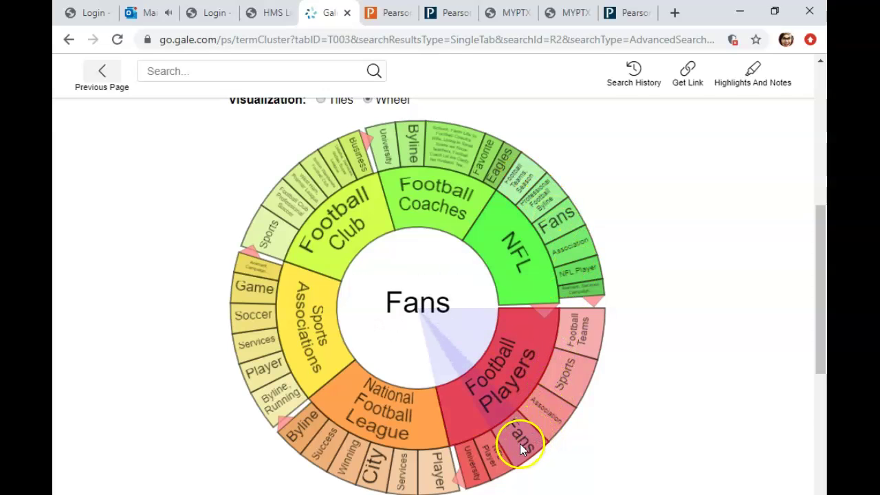
Run a new Gale Power Search for Football Safety
scroll(113, 294, up, 3)
scroll(113, 293, up, 3)
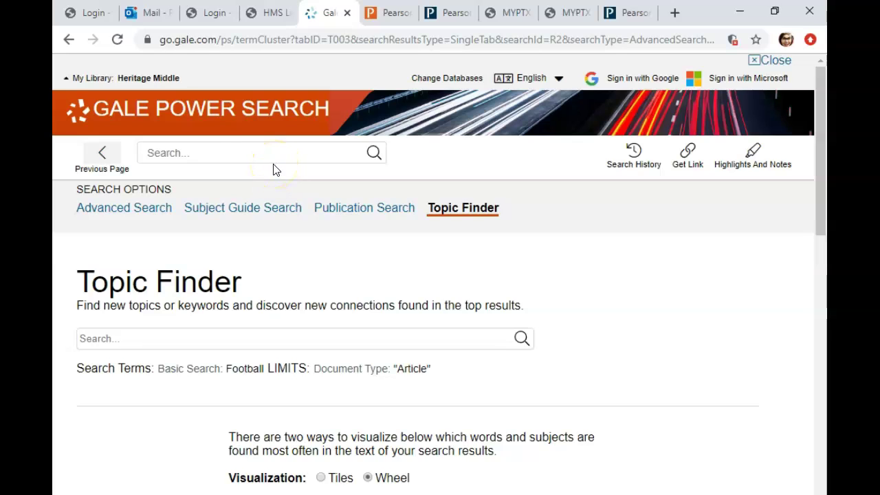
click(204, 157)
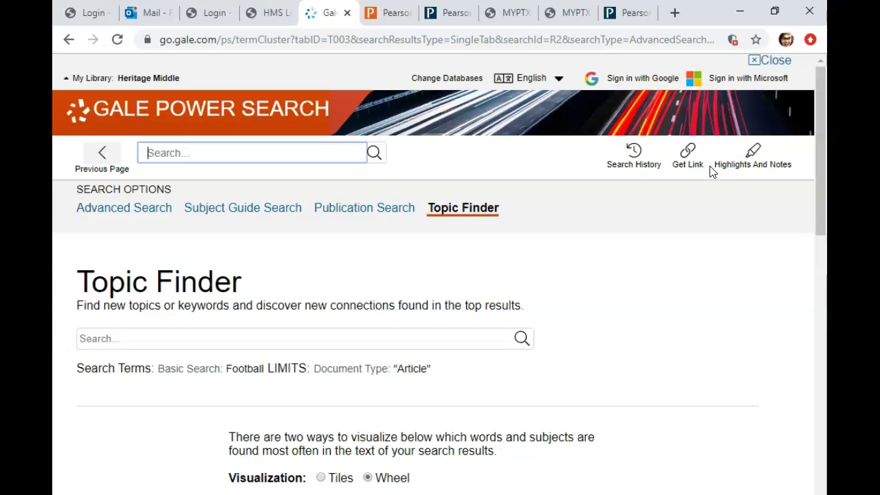
text(Footbal)
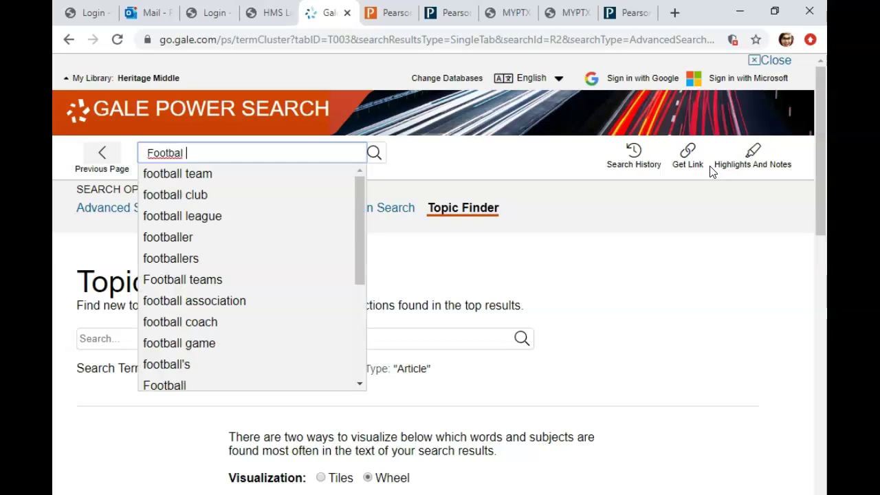
text(l Safety)
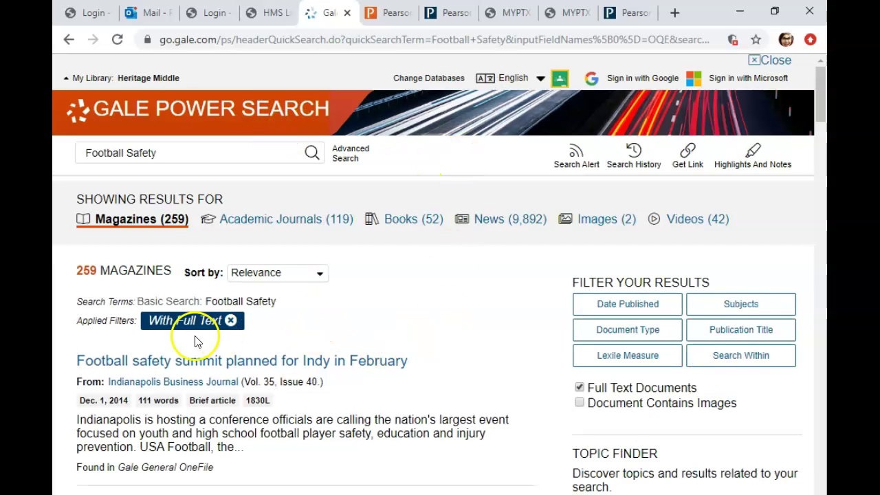
Start the Topic Finder for the Football Safety results with the Wheel visualization
scroll(725, 311, down, 2)
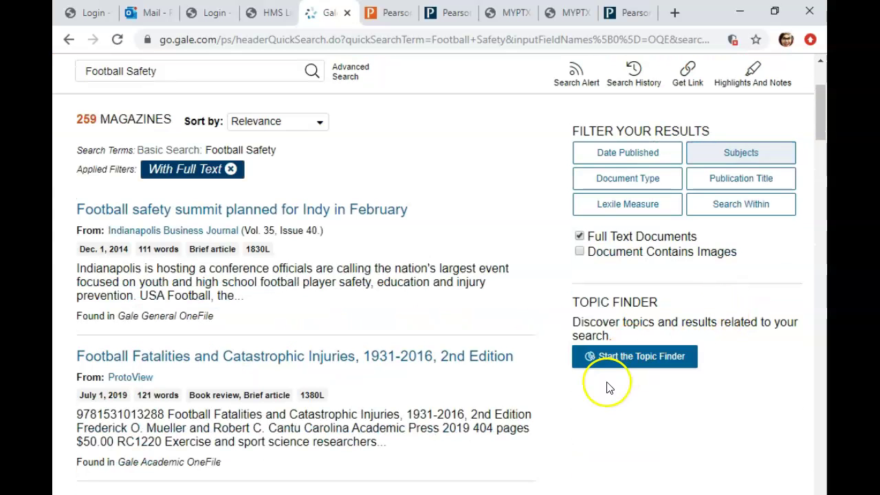
click(599, 352)
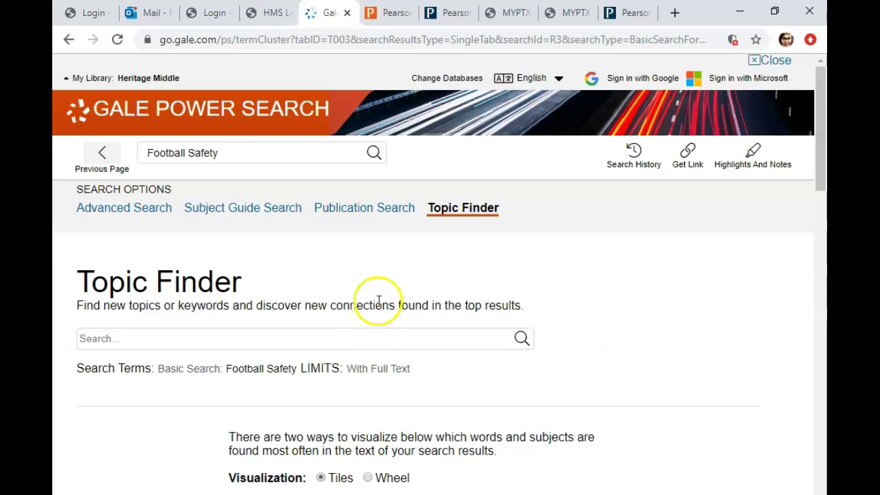
scroll(378, 300, down, 4)
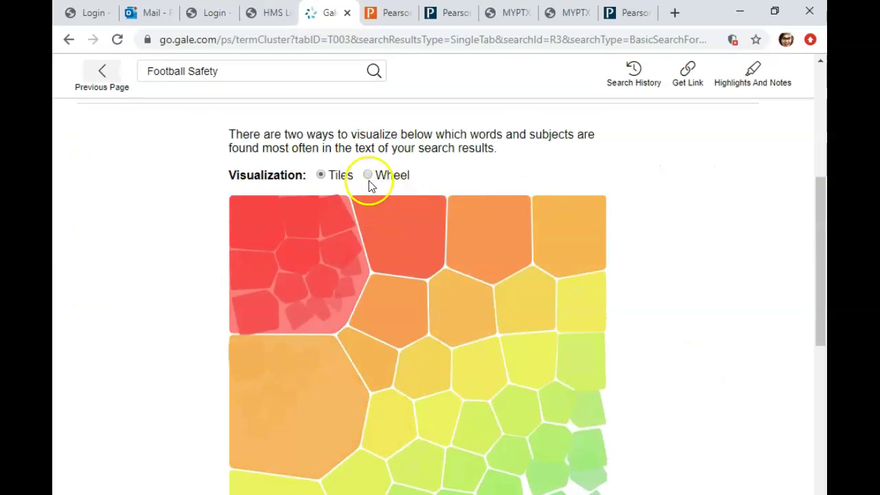
click(368, 176)
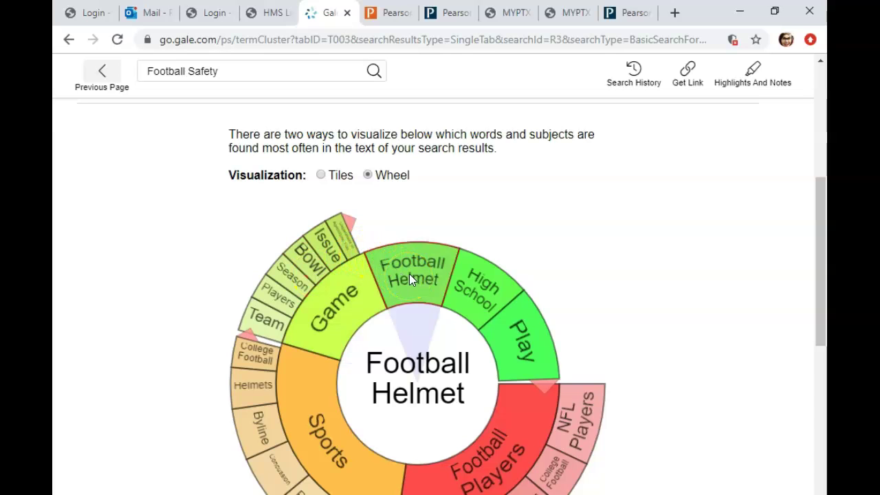
Display the results for the Concussion topic within the Football Players section of the wheel
scroll(574, 242, down, 2)
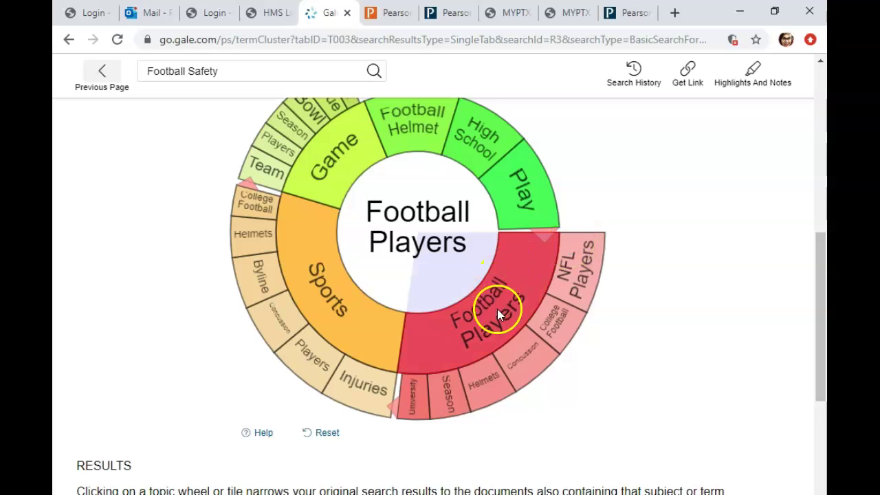
click(525, 361)
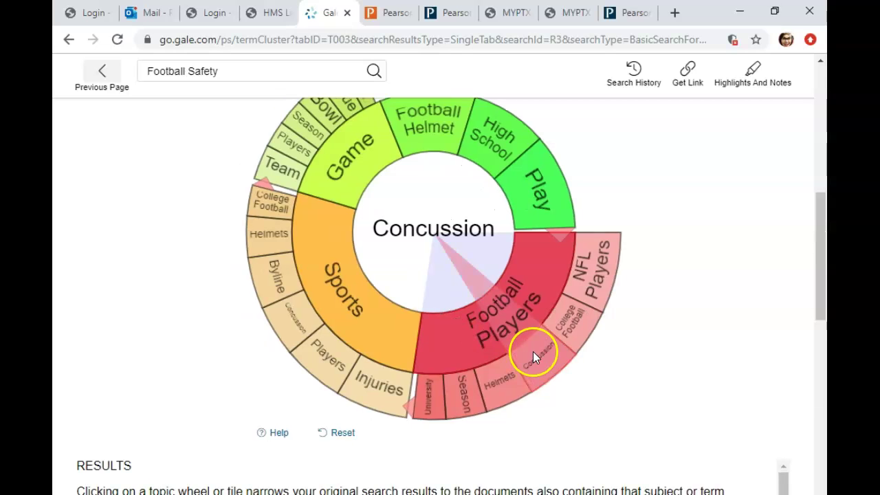
scroll(688, 328, down, 3)
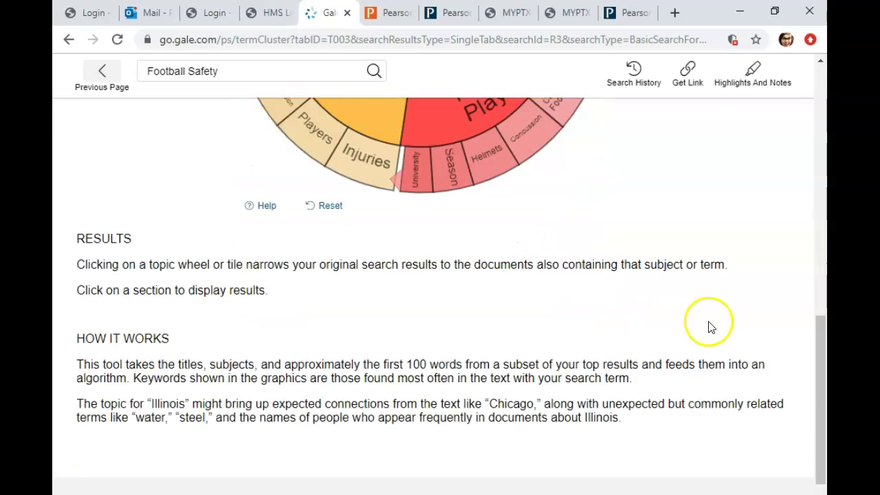
scroll(293, 267, down, 1)
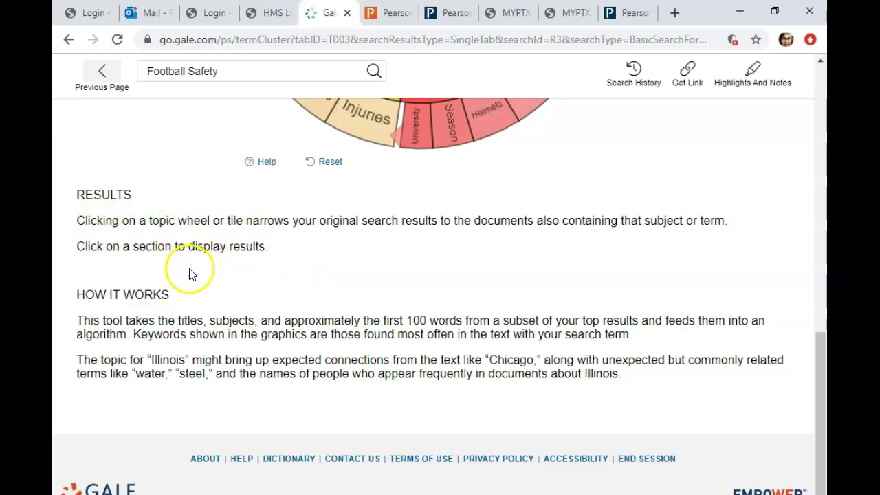
scroll(216, 304, up, 2)
click(536, 243)
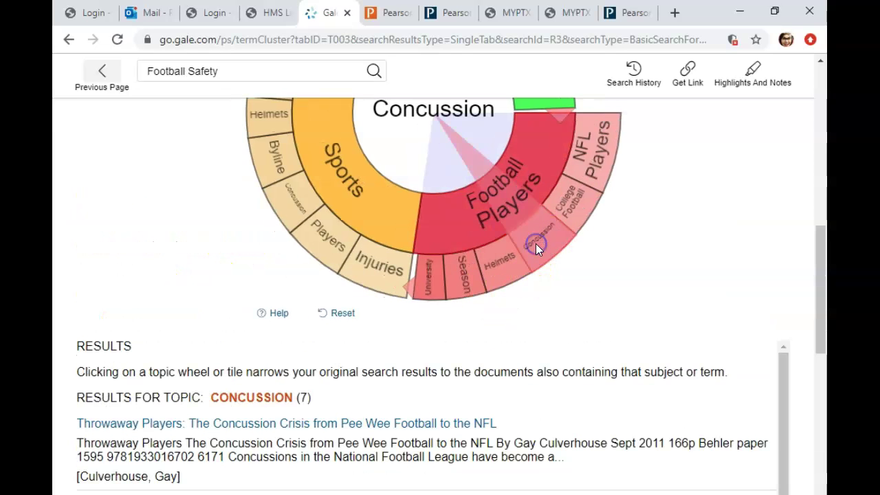
Examine the list of articles found for the Concussion topic, down to the last entries
scroll(618, 405, down, 2)
scroll(522, 420, up, 1)
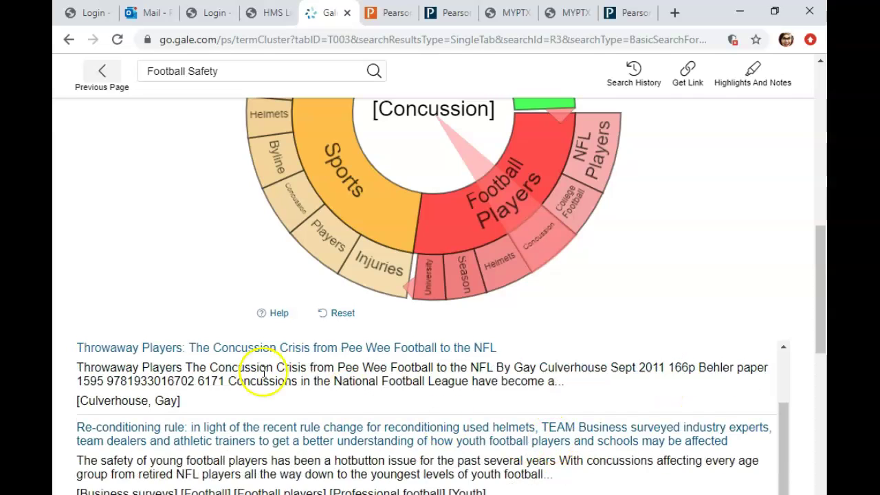
scroll(263, 372, up, 1)
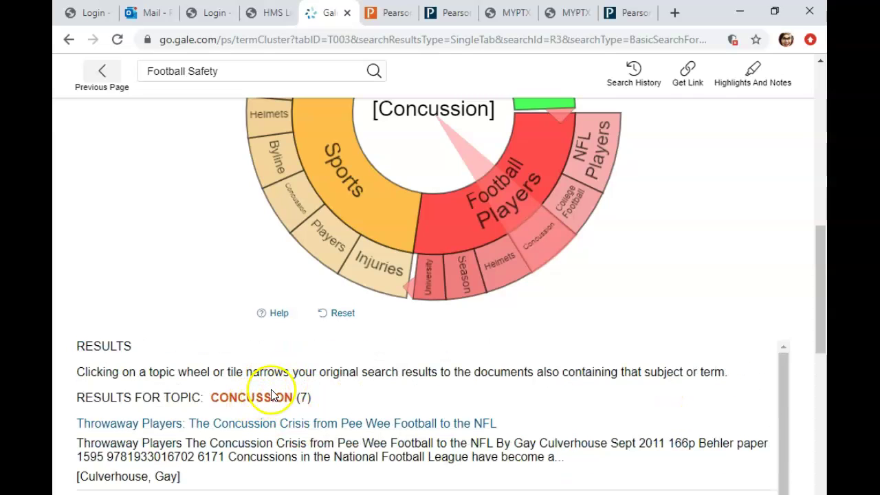
scroll(285, 442, down, 1)
scroll(204, 417, down, 1)
scroll(235, 414, down, 1)
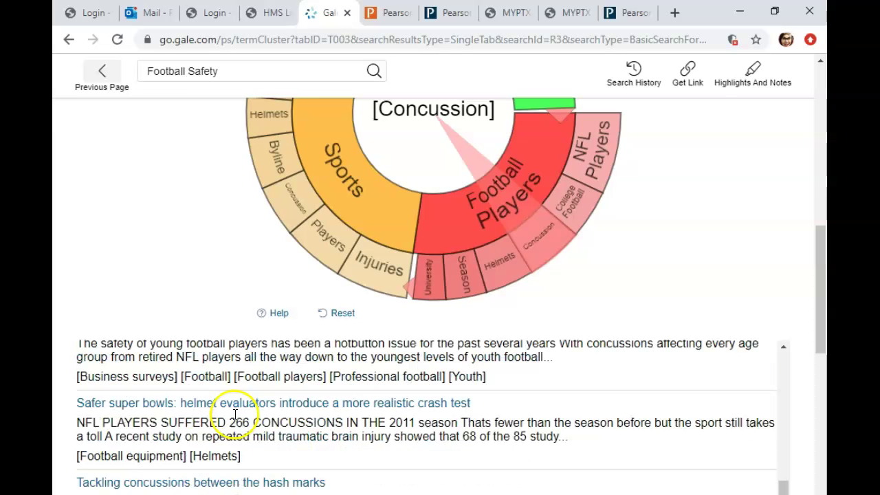
scroll(234, 420, down, 4)
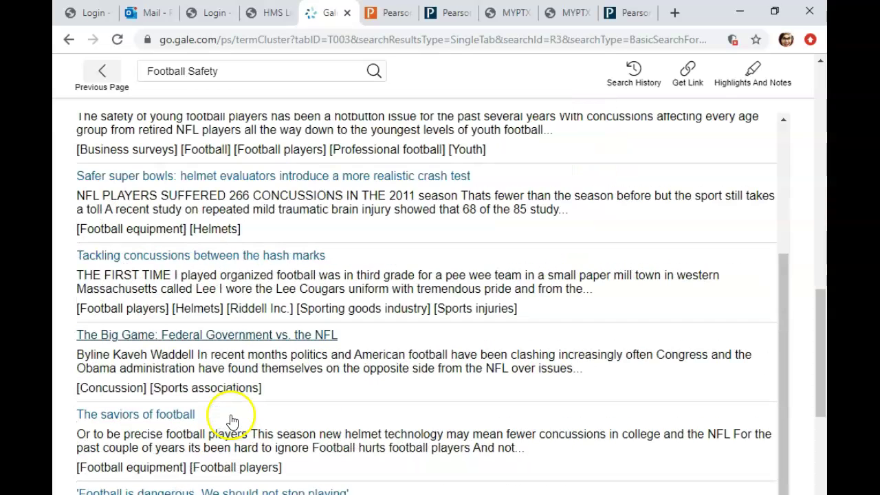
scroll(211, 409, down, 2)
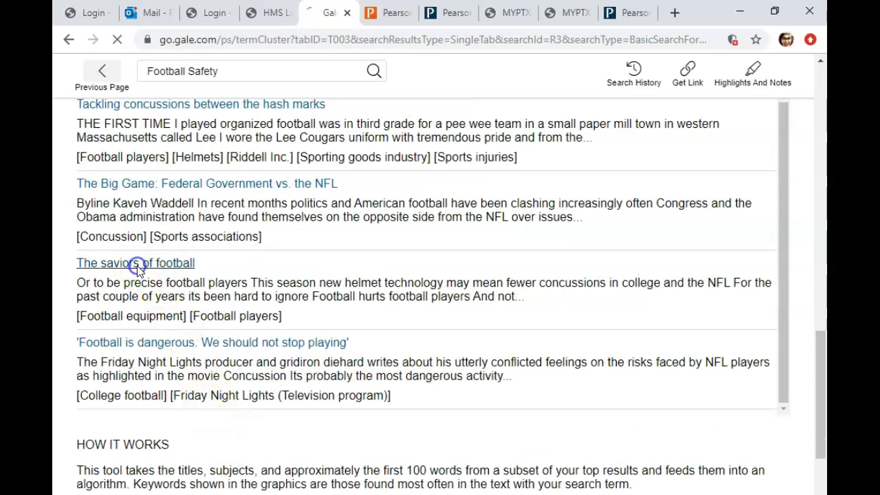
Open the article The saviors of football and skim its text and images, from the helmet descriptions back to its title
scroll(342, 403, down, 2)
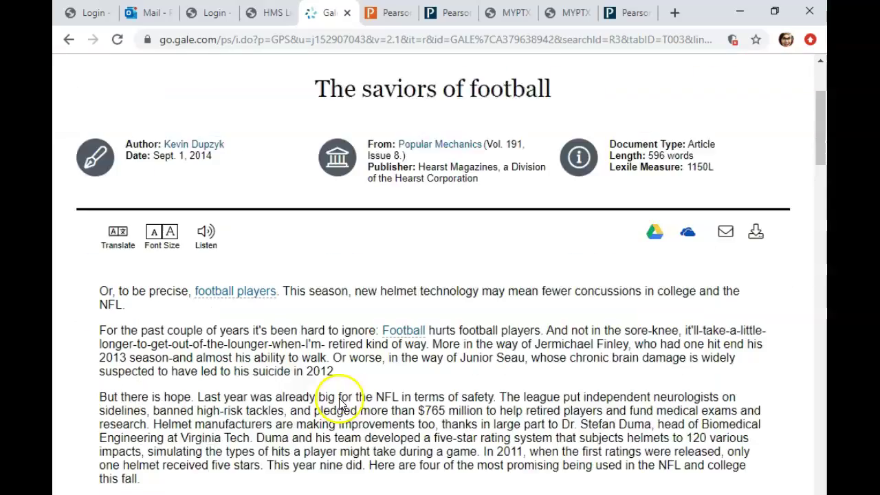
scroll(338, 402, down, 10)
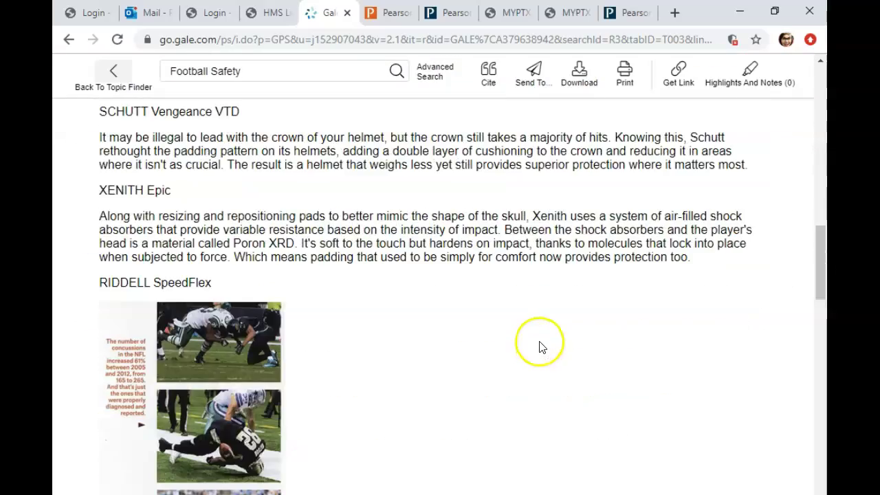
scroll(546, 345, down, 4)
scroll(552, 343, up, 6)
scroll(555, 342, down, 5)
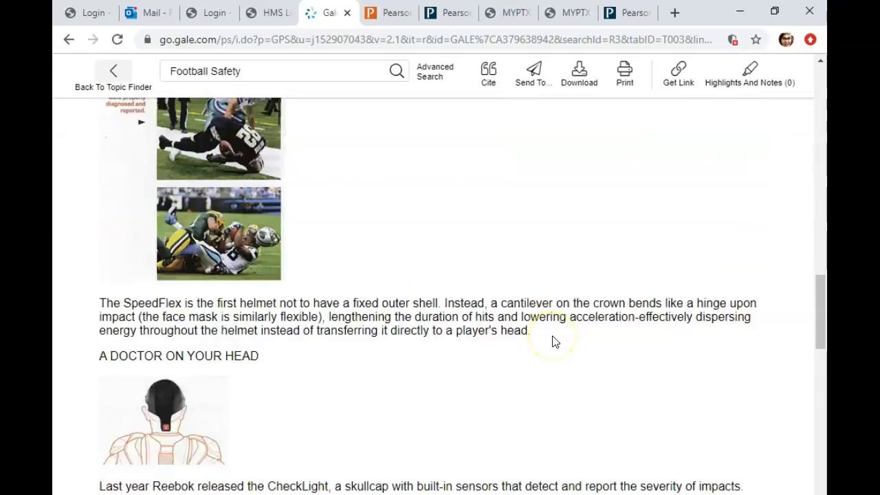
scroll(481, 296, down, 5)
scroll(527, 319, up, 10)
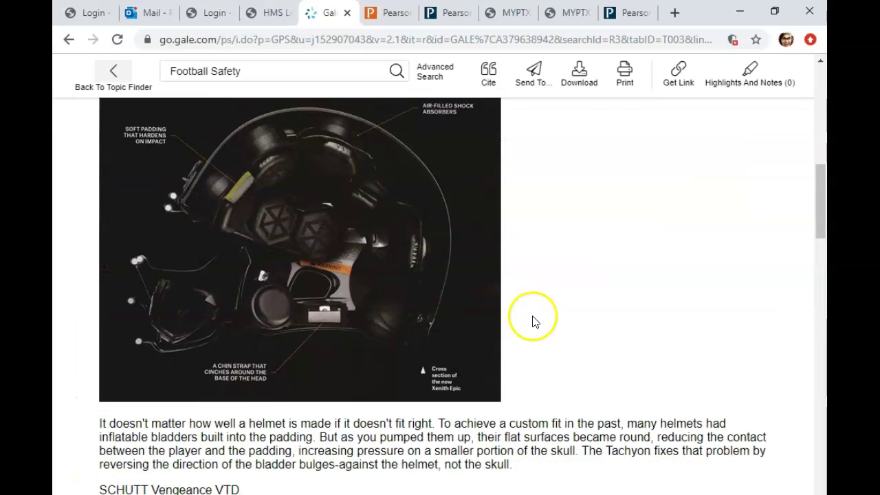
scroll(535, 322, up, 15)
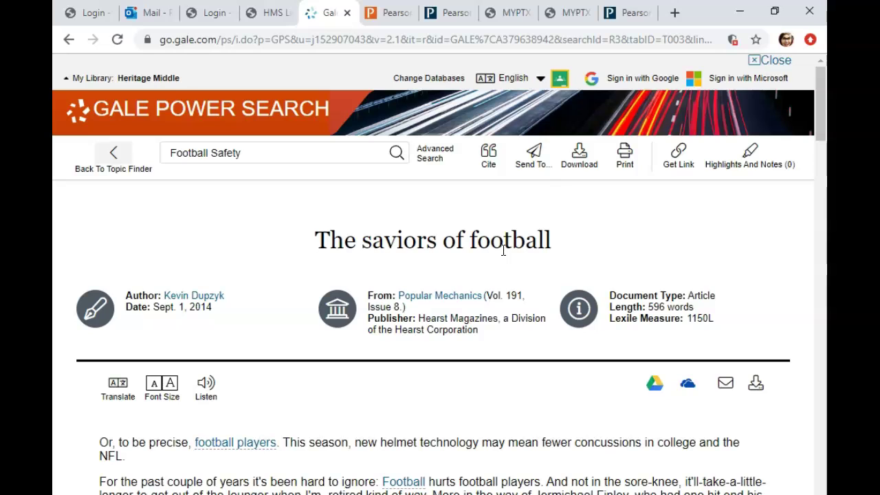
Try to send the article to Microsoft cloud storage, decline the permissions requested for Gale Prod, and return to the article
click(528, 155)
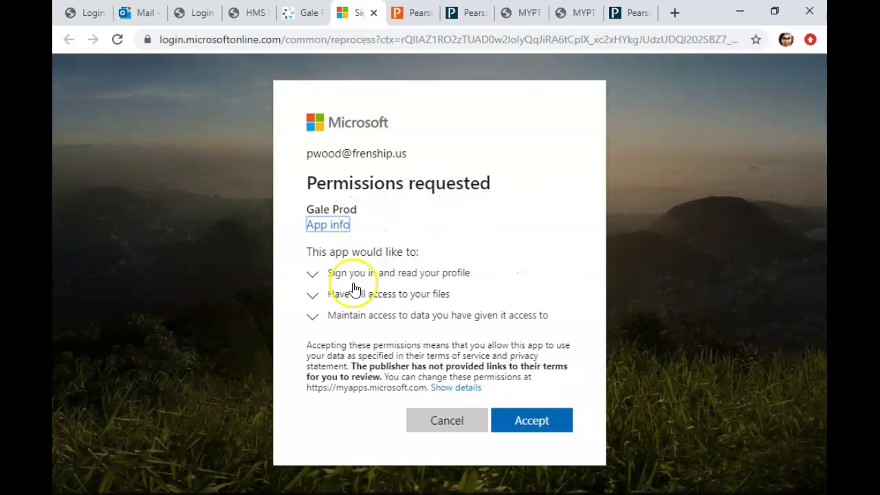
click(438, 417)
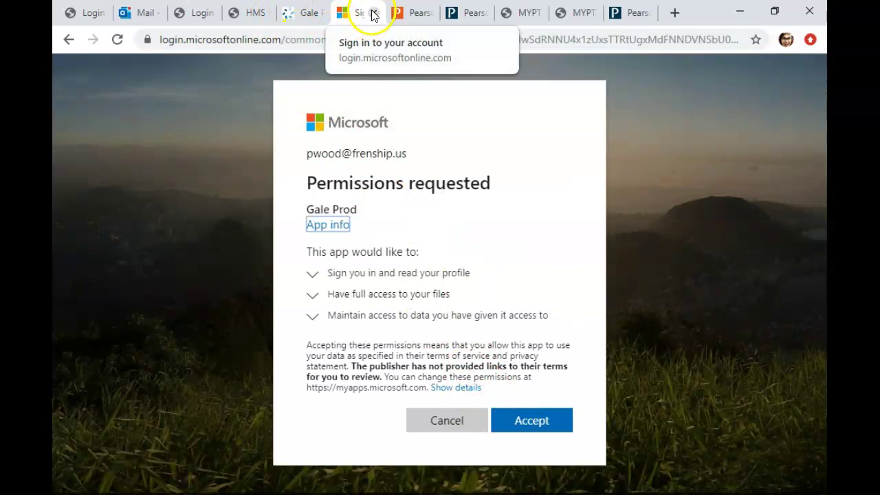
click(306, 13)
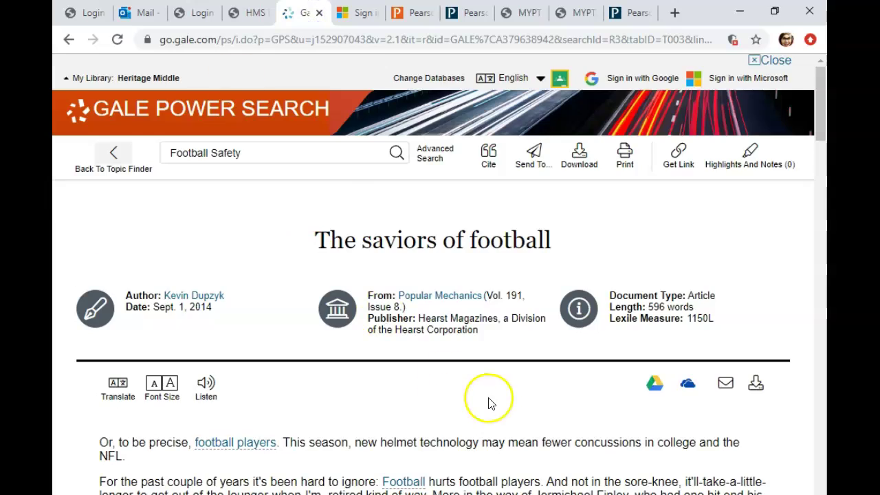
Skim the article's introduction and helmet sections again, and go back to the Topic Finder wheel and its Concussion results
scroll(489, 403, down, 4)
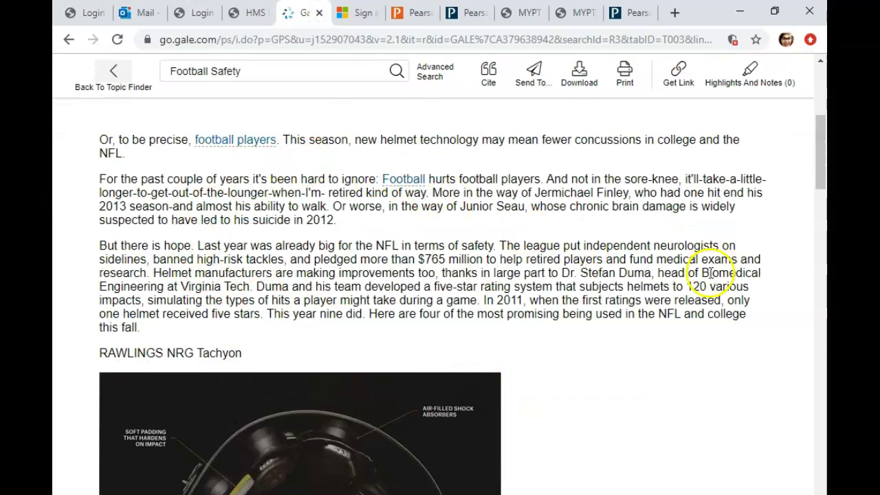
scroll(711, 273, up, 5)
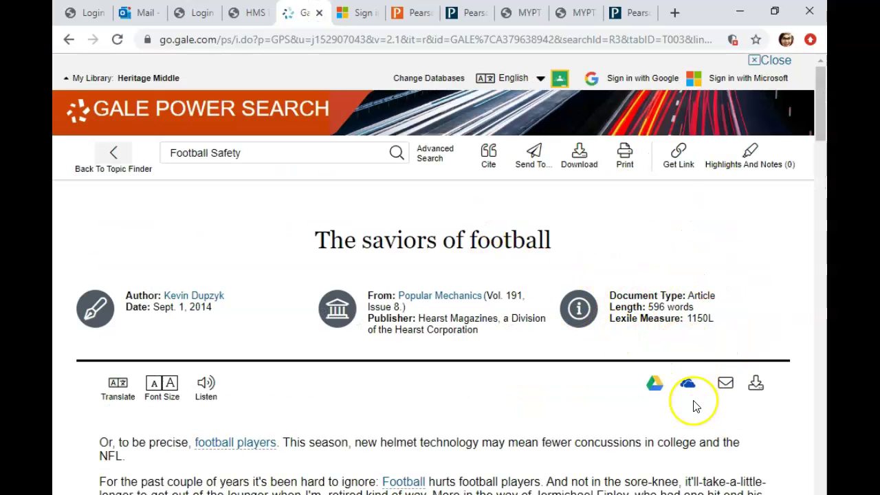
scroll(509, 381, down, 10)
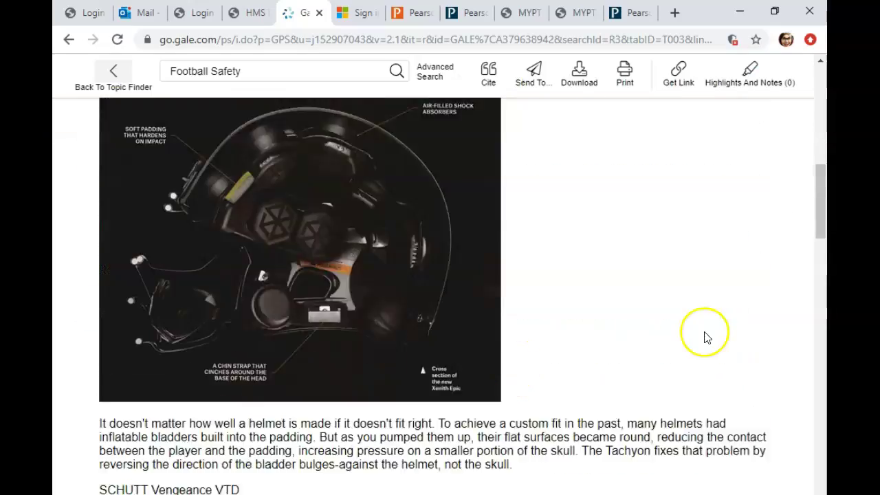
scroll(694, 332, down, 8)
scroll(623, 273, up, 6)
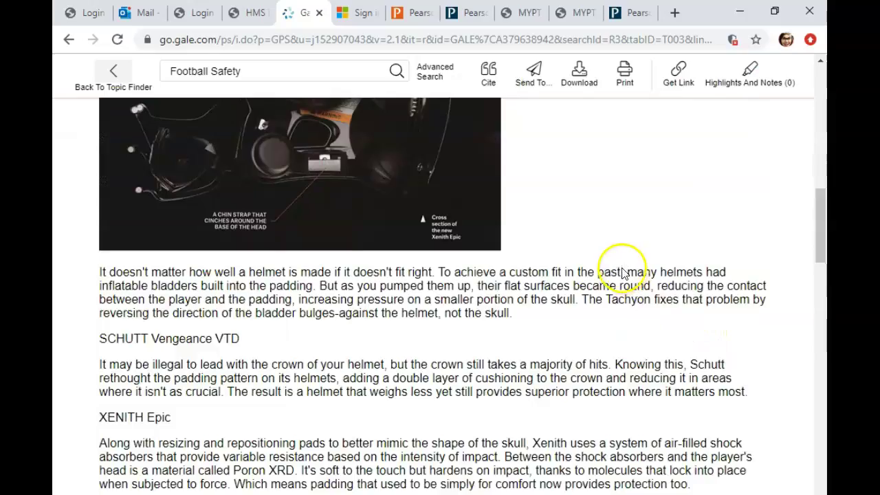
scroll(623, 273, up, 10)
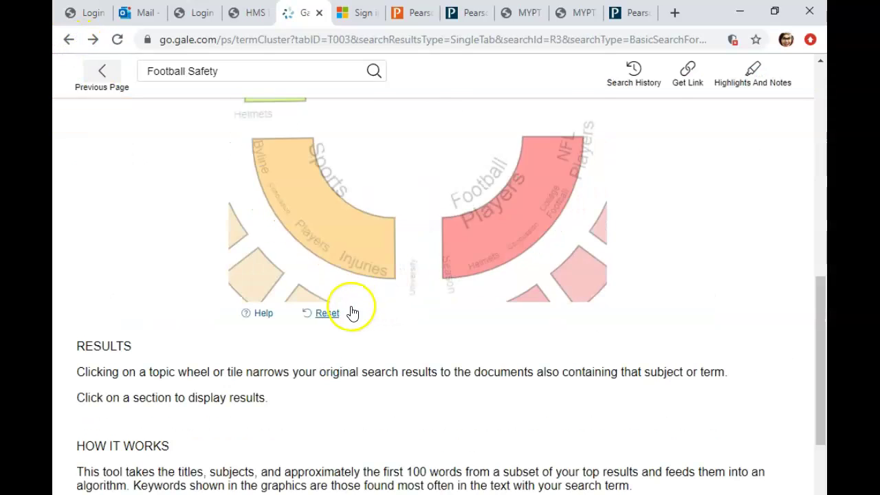
scroll(502, 365, down, 3)
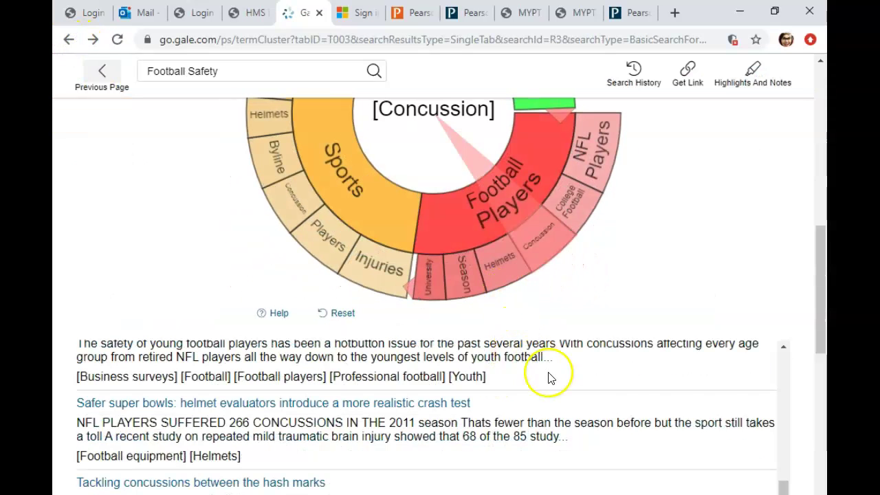
scroll(553, 375, up, 3)
scroll(471, 249, up, 8)
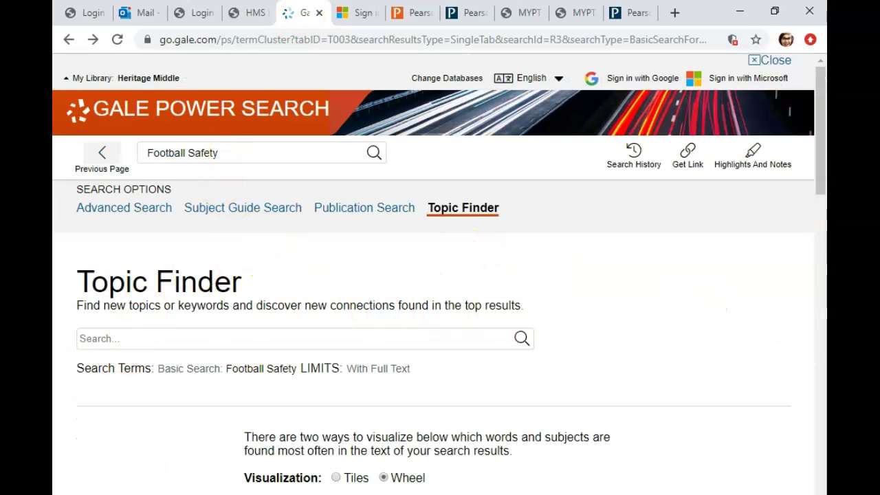
Switch to the HMS Library page and look over its lists of research links, eBooks, biographies and presentation tools
click(249, 12)
scroll(281, 309, up, 5)
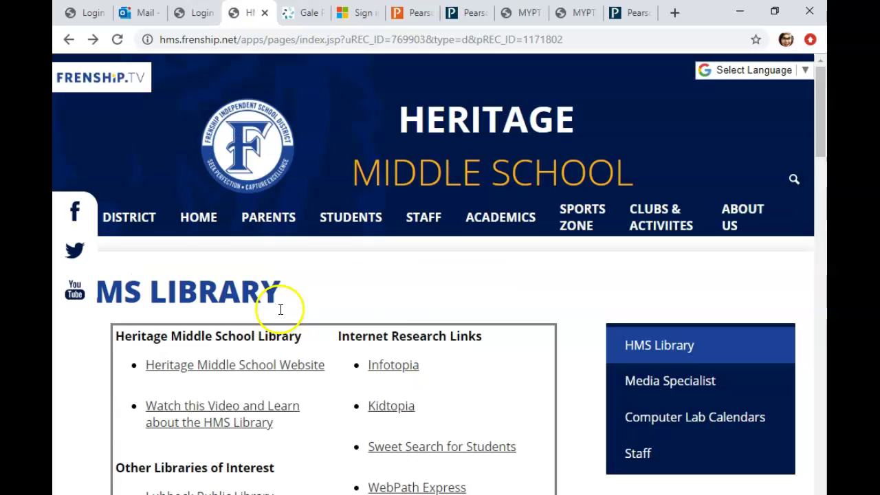
scroll(280, 310, down, 12)
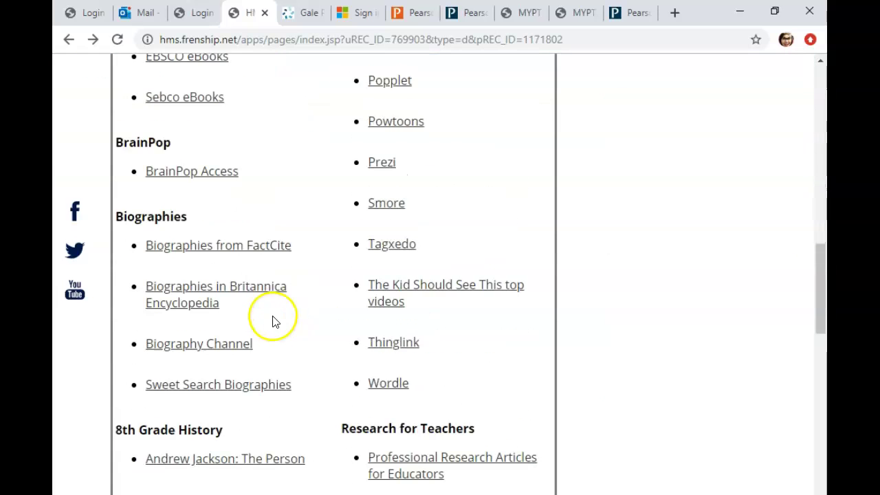
scroll(274, 322, up, 6)
scroll(273, 322, up, 6)
Return to the Gale Topic Finder and review the Concussion article list and the topics on the wheel
click(300, 10)
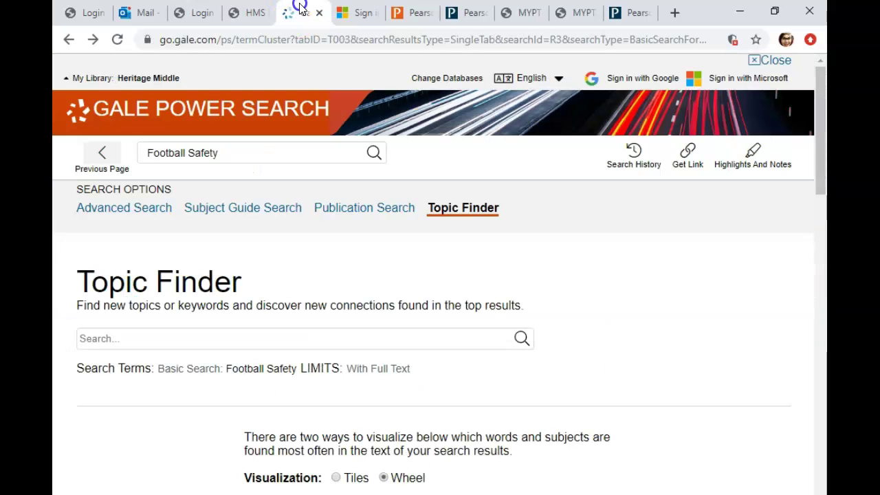
scroll(366, 343, down, 15)
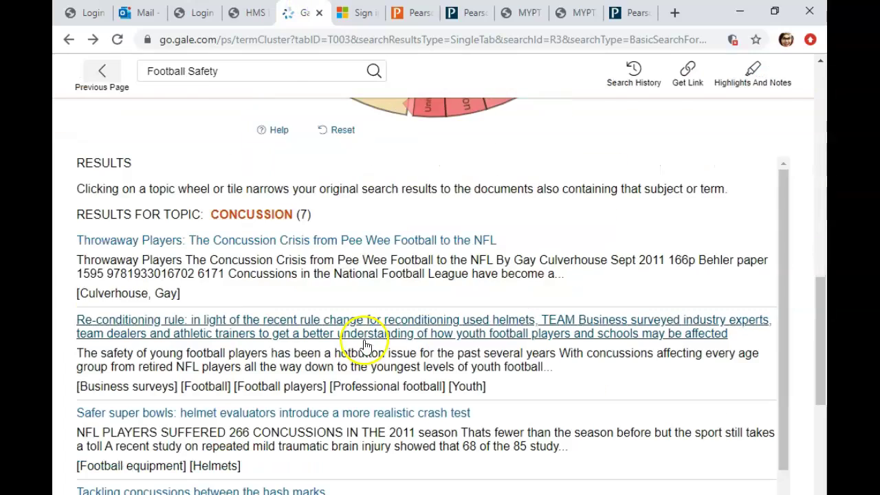
scroll(365, 346, down, 1)
scroll(365, 344, up, 10)
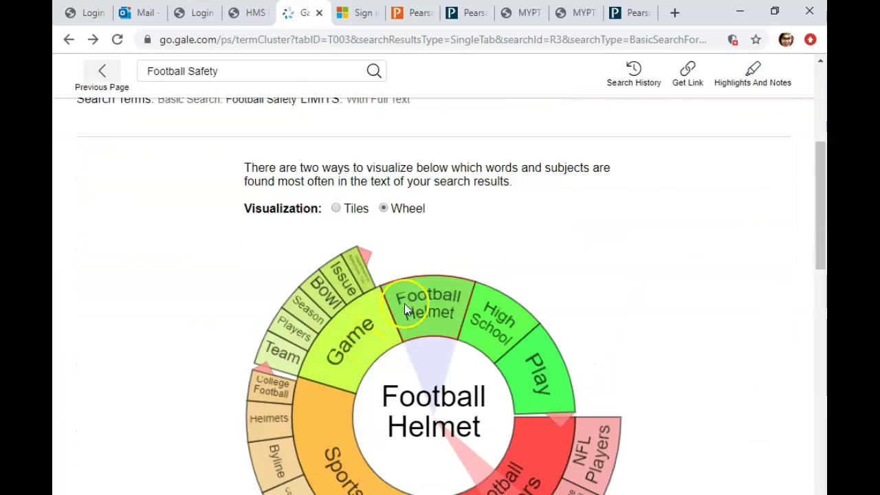